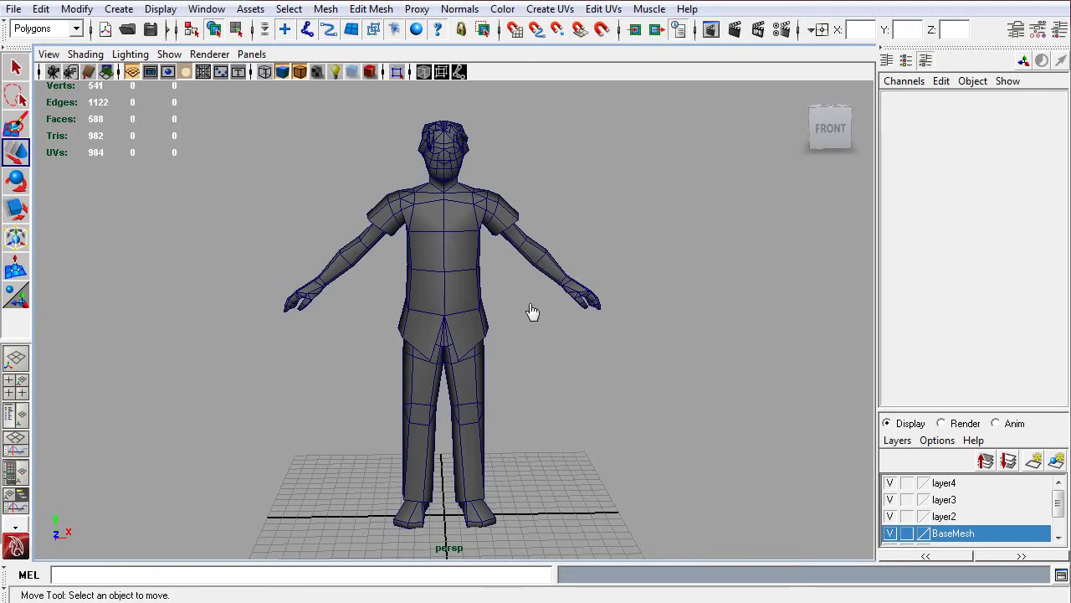
# Select the torso mesh, then orbit to the character's side, back and rear-left.
pyautogui.click(470, 283)
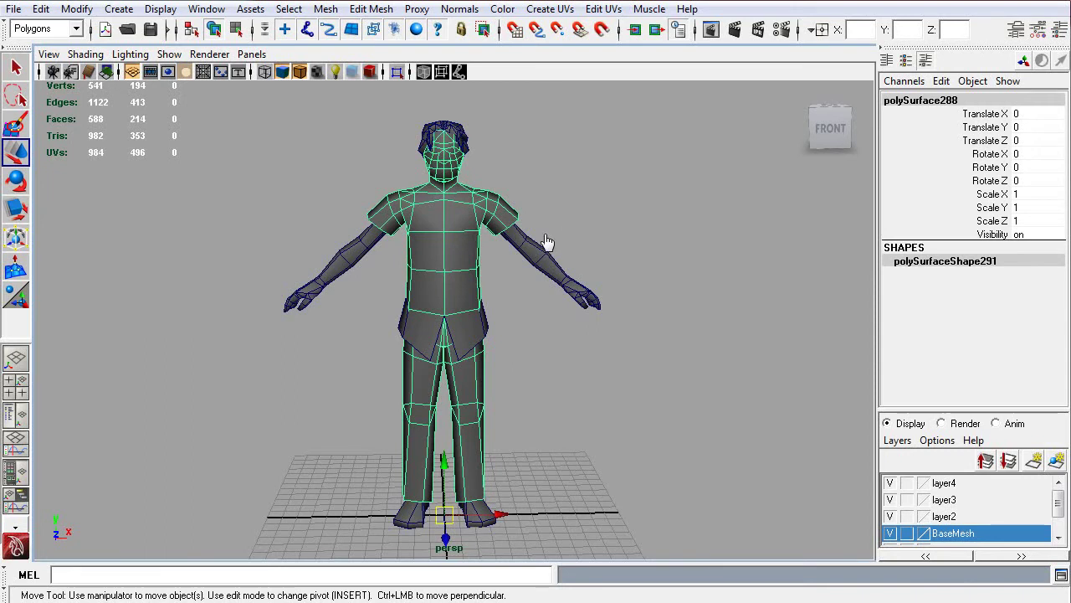
pyautogui.moveTo(600, 334)
pyautogui.keyDown('alt'); pyautogui.mouseDown()
pyautogui.moveTo(388, 340)
pyautogui.moveTo(708, 340)
pyautogui.moveTo(385, 340)
pyautogui.moveTo(728, 333)
pyautogui.moveTo(569, 338)
pyautogui.moveTo(597, 340)
pyautogui.mouseUp(); pyautogui.keyUp('alt')
pyautogui.click(589, 353)
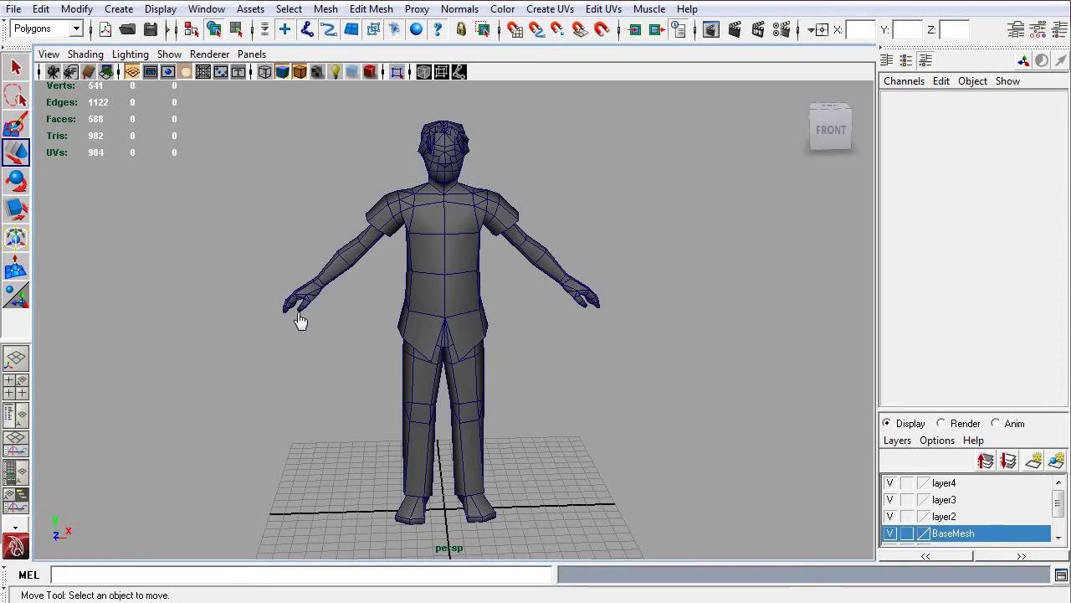
pyautogui.moveTo(304, 323)
pyautogui.keyDown('alt'); pyautogui.mouseDown()
pyautogui.moveTo(680, 324)
pyautogui.moveTo(192, 354)
pyautogui.moveTo(471, 273)
pyautogui.moveTo(223, 318)
pyautogui.moveTo(397, 311)
pyautogui.moveTo(388, 316)
pyautogui.moveTo(196, 339)
pyautogui.moveTo(395, 310)
pyautogui.moveTo(538, 311)
pyautogui.moveTo(343, 364)
pyautogui.moveTo(325, 359)
pyautogui.moveTo(406, 315)
pyautogui.moveTo(275, 305)
pyautogui.moveTo(342, 310)
pyautogui.moveTo(371, 327)
pyautogui.moveTo(319, 329)
pyautogui.mouseUp(); pyautogui.keyUp('alt')
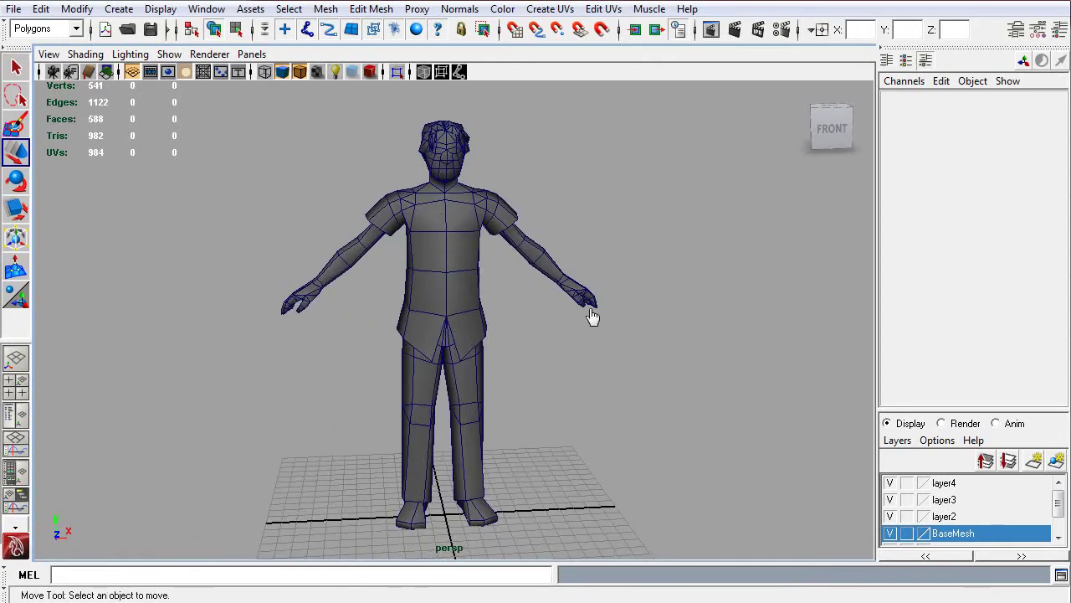
pyautogui.keyDown('alt'); pyautogui.moveTo(591, 316); pyautogui.dragTo(556, 319); pyautogui.keyUp('alt')
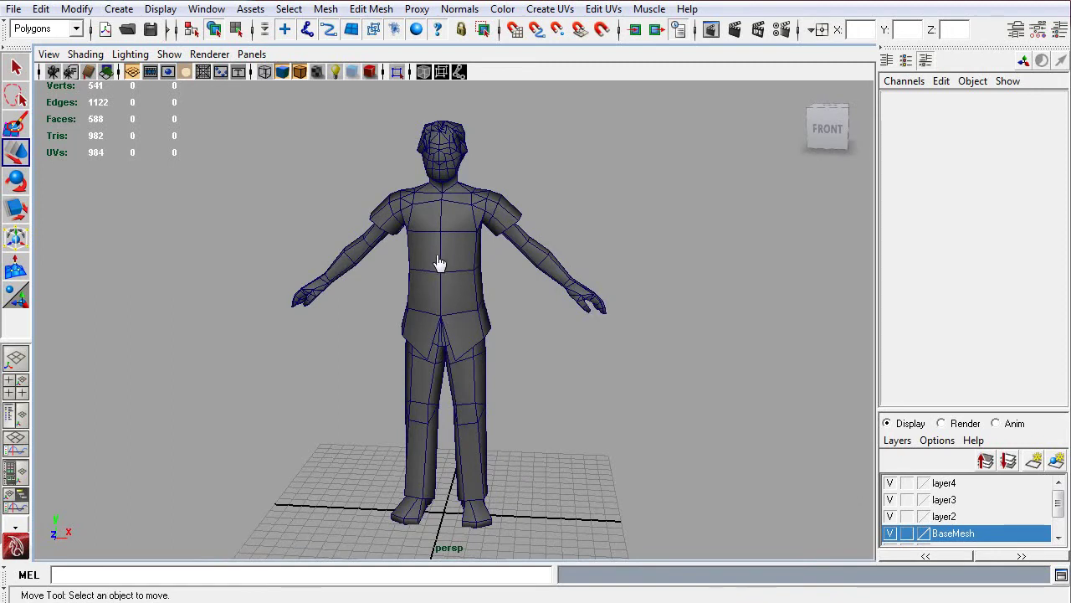
pyautogui.keyDown('alt'); pyautogui.moveTo(355, 311); pyautogui.dragTo(452, 280); pyautogui.keyUp('alt')
pyautogui.keyDown('alt'); pyautogui.moveTo(308, 260); pyautogui.dragTo(592, 293); pyautogui.keyUp('alt')
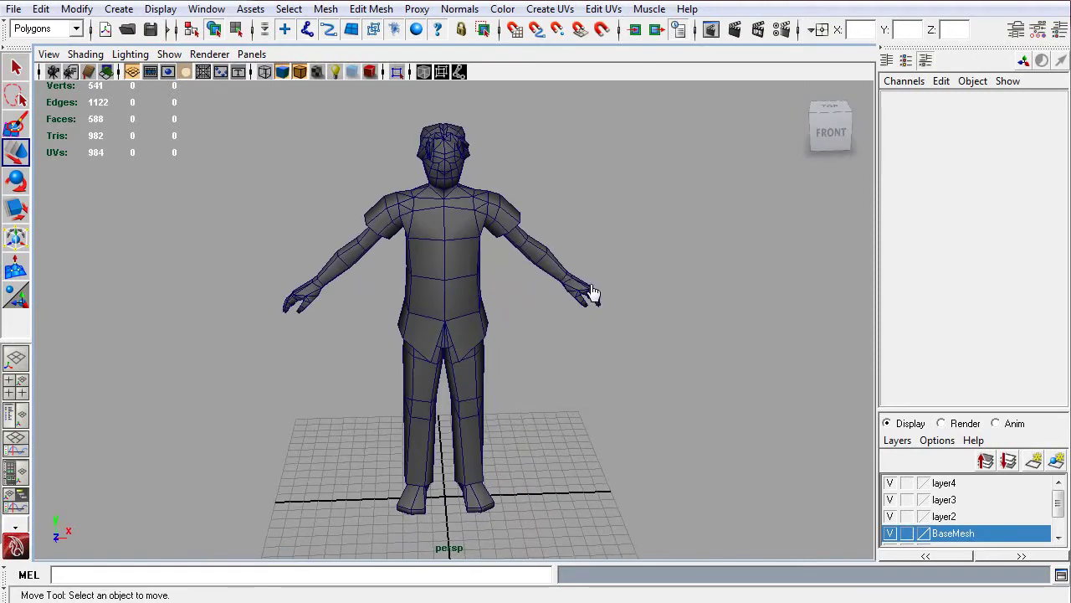
# Look up at the torso from a low angle, then pull back to the full front.
pyautogui.keyDown('alt'); pyautogui.moveTo(368, 322); pyautogui.dragTo(394, 466, button='right'); pyautogui.keyUp('alt')
pyautogui.keyDown('alt'); pyautogui.moveTo(394, 466); pyautogui.dragTo(478, 418); pyautogui.keyUp('alt')
pyautogui.keyDown('alt'); pyautogui.moveTo(478, 419); pyautogui.dragTo(367, 361, button='right'); pyautogui.keyUp('alt')
pyautogui.keyDown('alt'); pyautogui.moveTo(367, 361); pyautogui.dragTo(410, 349); pyautogui.keyUp('alt')
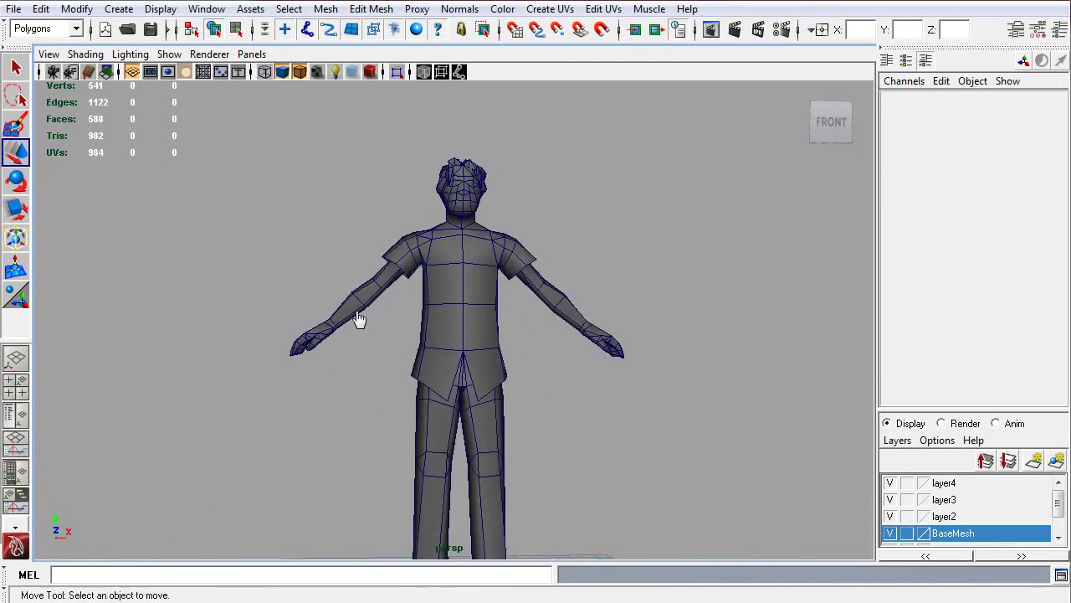
pyautogui.scroll(5, 346, 314)
pyautogui.scroll(3, 347, 314)
# View the head and full figure from low and high three-quarter angles.
pyautogui.keyDown('alt'); pyautogui.moveTo(388, 275); pyautogui.dragTo(416, 321); pyautogui.keyUp('alt')
pyautogui.scroll(-8, 417, 320)
pyautogui.keyDown('alt'); pyautogui.moveTo(414, 393); pyautogui.dragTo(452, 371); pyautogui.keyUp('alt')
pyautogui.scroll(-3, 460, 330)
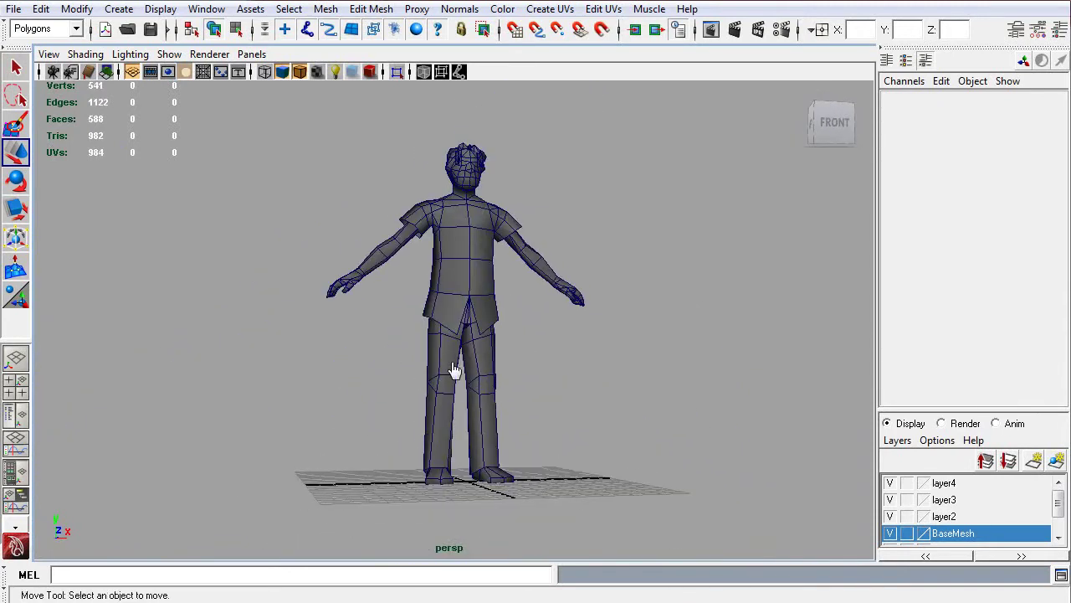
pyautogui.keyDown('alt'); pyautogui.moveTo(355, 307); pyautogui.dragTo(524, 226); pyautogui.keyUp('alt')
pyautogui.scroll(2, 536, 352)
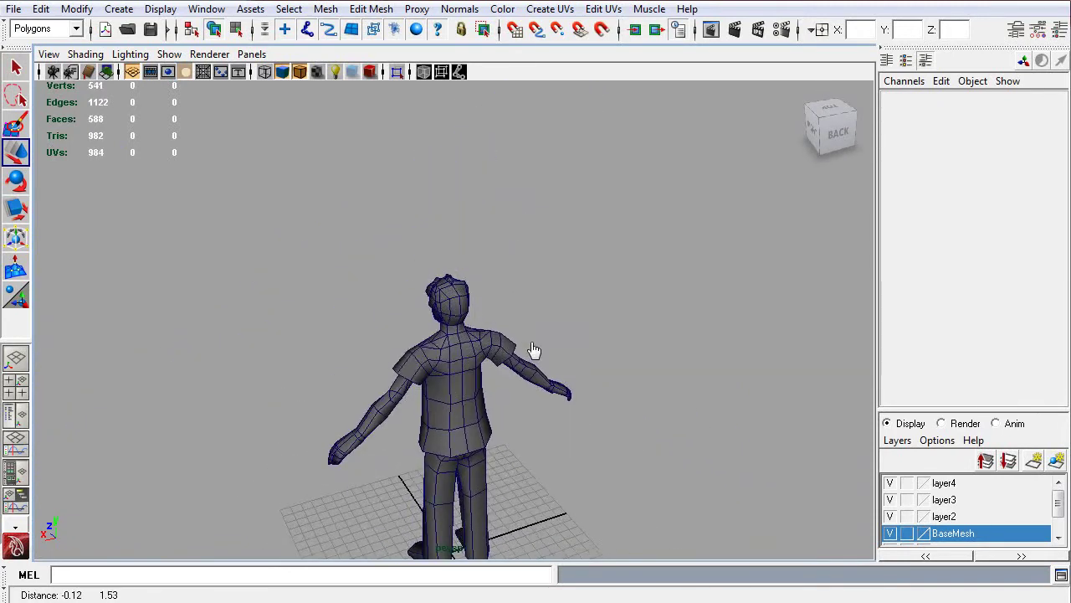
# Inspect the head up close in profile, then swing round to the right side.
pyautogui.keyDown('alt'); pyautogui.moveTo(536, 351); pyautogui.dragTo(507, 318); pyautogui.keyUp('alt')
pyautogui.scroll(5, 504, 335)
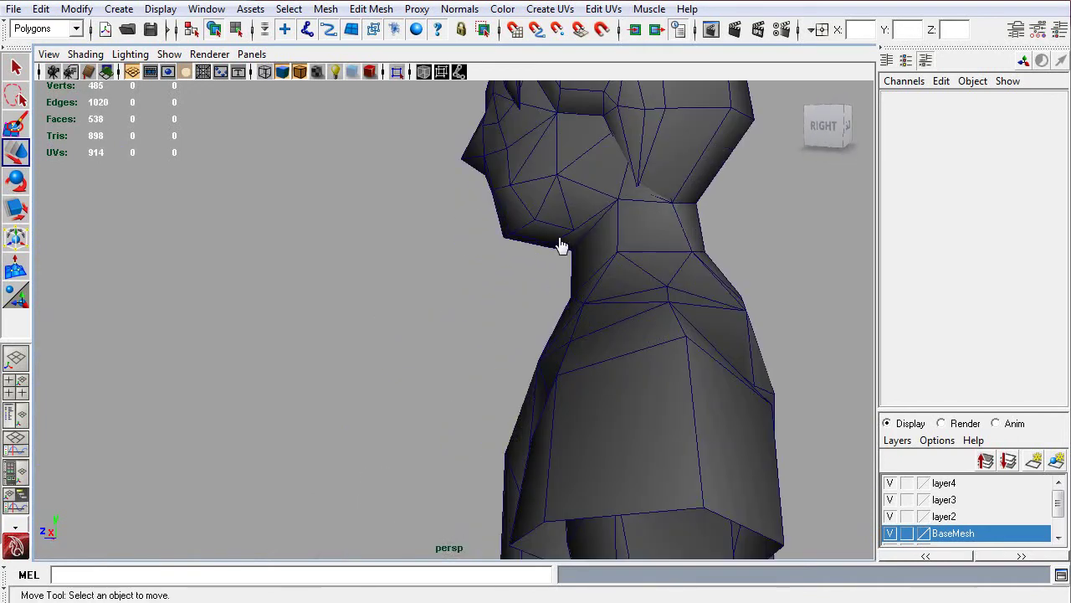
pyautogui.keyDown('alt'); pyautogui.moveTo(557, 242); pyautogui.dragTo(400, 408, button='middle'); pyautogui.keyUp('alt')
pyautogui.keyDown('alt'); pyautogui.moveTo(427, 385); pyautogui.dragTo(447, 409); pyautogui.keyUp('alt')
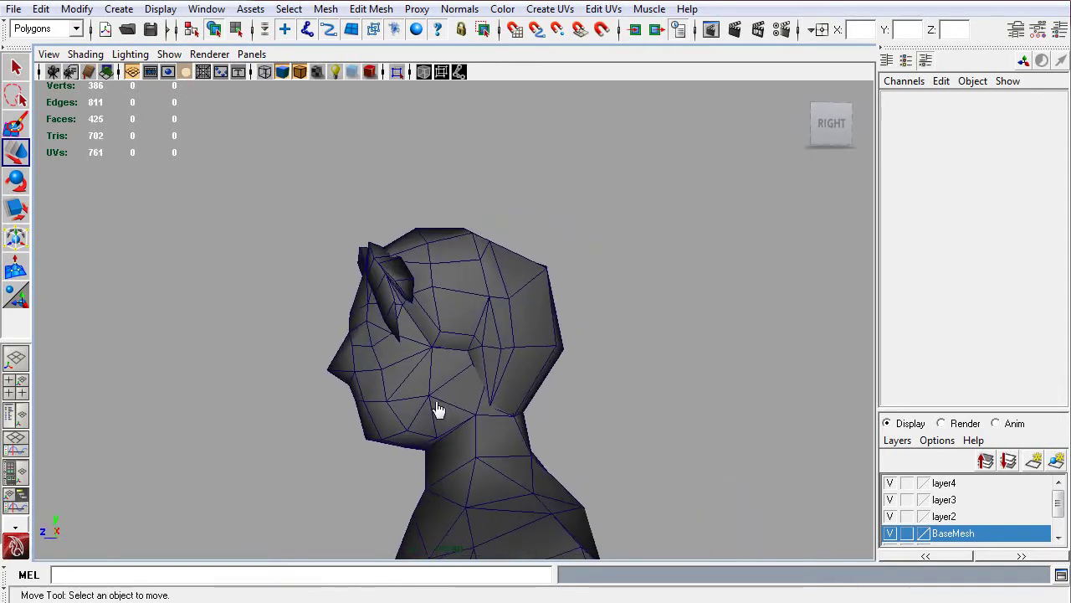
pyautogui.moveTo(530, 382)
pyautogui.keyDown('alt'); pyautogui.mouseDown()
pyautogui.moveTo(450, 380)
pyautogui.moveTo(521, 390)
pyautogui.mouseUp(); pyautogui.keyUp('alt')
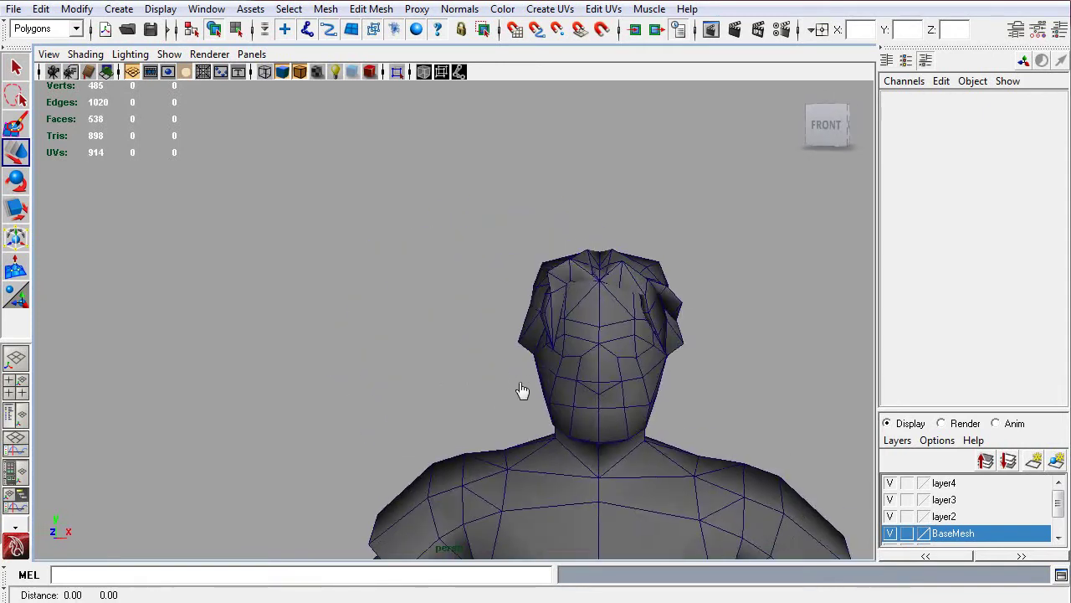
pyautogui.keyDown('alt'); pyautogui.moveTo(521, 390); pyautogui.dragTo(264, 383, button='middle'); pyautogui.keyUp('alt')
pyautogui.keyDown('alt'); pyautogui.moveTo(263, 384); pyautogui.dragTo(34, 401); pyautogui.keyUp('alt')
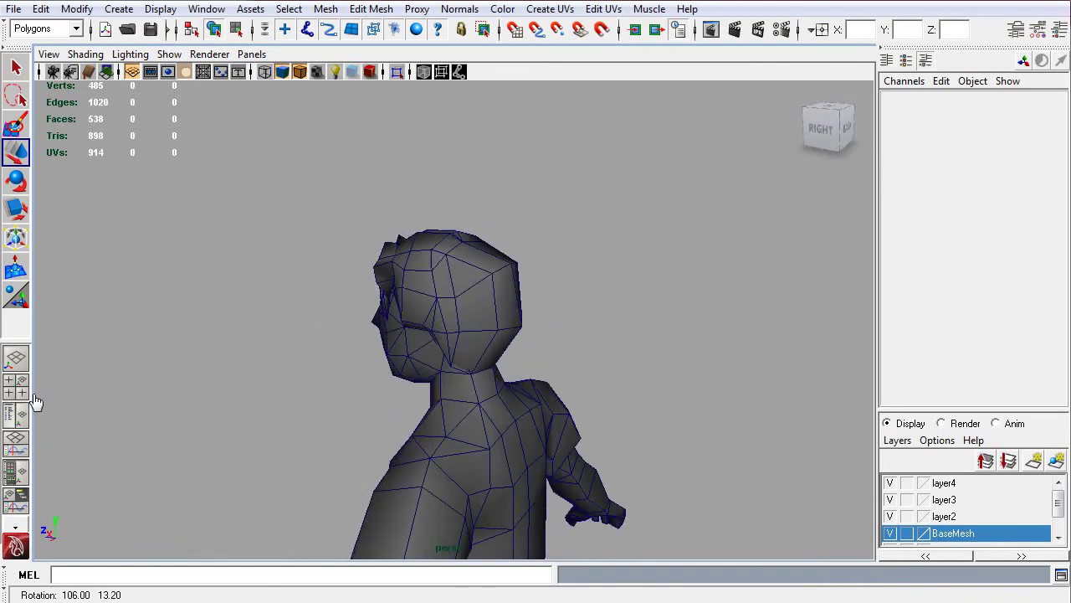
# Return from the right side to a level, centred, enlarged front view.
pyautogui.scroll(-8, 486, 475)
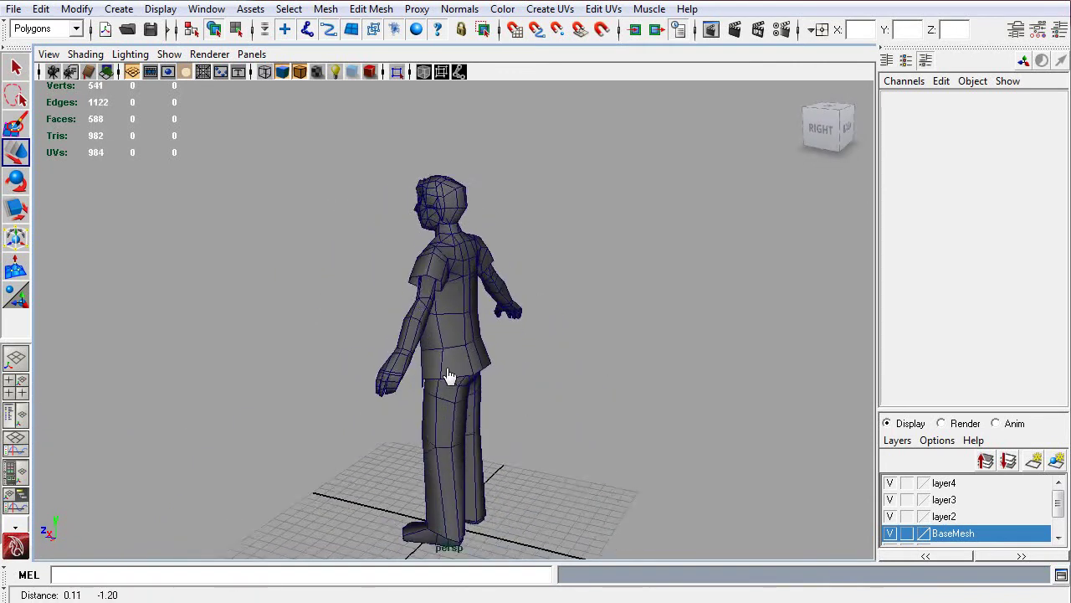
pyautogui.keyDown('alt'); pyautogui.moveTo(400, 365); pyautogui.dragTo(510, 426); pyautogui.keyUp('alt')
pyautogui.keyDown('alt'); pyautogui.moveTo(510, 426); pyautogui.dragTo(536, 431, button='middle'); pyautogui.keyUp('alt')
pyautogui.keyDown('alt'); pyautogui.moveTo(595, 438); pyautogui.dragTo(569, 450); pyautogui.keyUp('alt')
pyautogui.keyDown('alt'); pyautogui.moveTo(569, 450); pyautogui.dragTo(504, 454, button='middle'); pyautogui.keyUp('alt')
pyautogui.moveTo(505, 454)
pyautogui.keyDown('alt'); pyautogui.mouseDown()
pyautogui.moveTo(557, 452)
pyautogui.moveTo(491, 451)
pyautogui.mouseUp(); pyautogui.keyUp('alt')
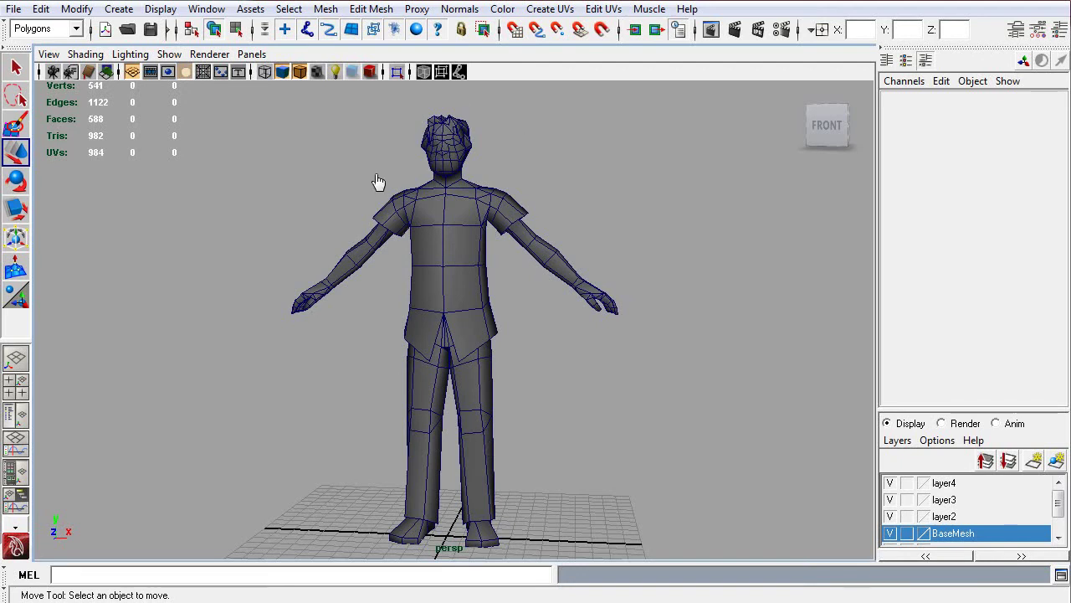
# Move in closer, swing to a side profile, then back to the front.
pyautogui.keyDown('alt'); pyautogui.moveTo(251, 326); pyautogui.dragTo(280, 325); pyautogui.keyUp('alt')
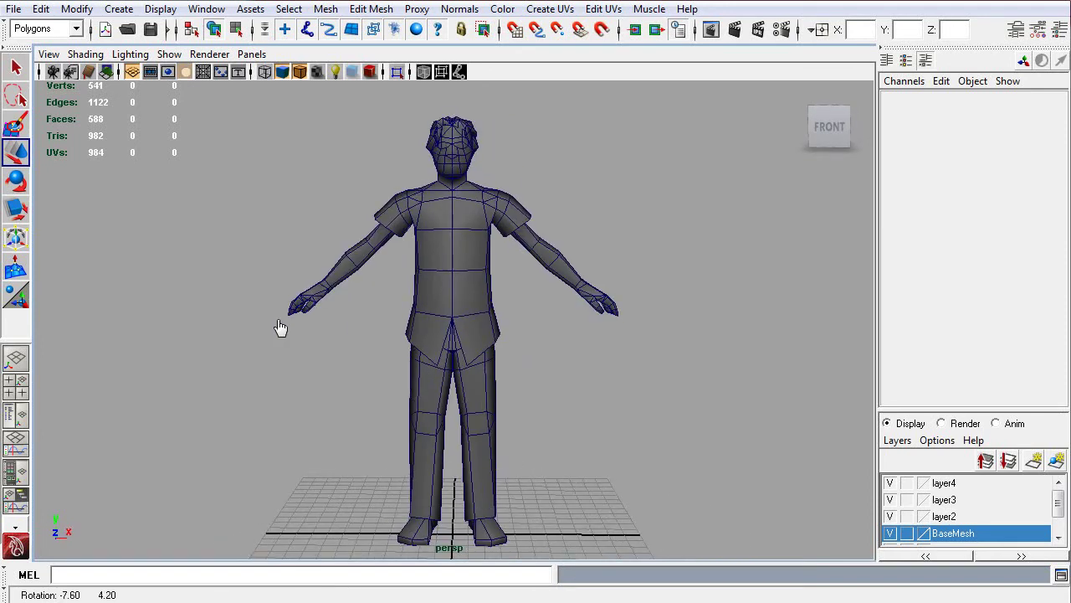
pyautogui.keyDown('alt'); pyautogui.rightClick(335, 273); pyautogui.keyUp('alt')
pyautogui.keyDown('alt'); pyautogui.moveTo(335, 273); pyautogui.dragTo(395, 330, button='right'); pyautogui.keyUp('alt')
pyautogui.keyDown('alt'); pyautogui.moveTo(394, 329); pyautogui.dragTo(418, 359); pyautogui.keyUp('alt')
pyautogui.keyDown('alt'); pyautogui.moveTo(419, 360); pyautogui.dragTo(402, 359, button='middle'); pyautogui.keyUp('alt')
pyautogui.keyDown('alt'); pyautogui.moveTo(402, 359); pyautogui.dragTo(365, 370); pyautogui.keyUp('alt')
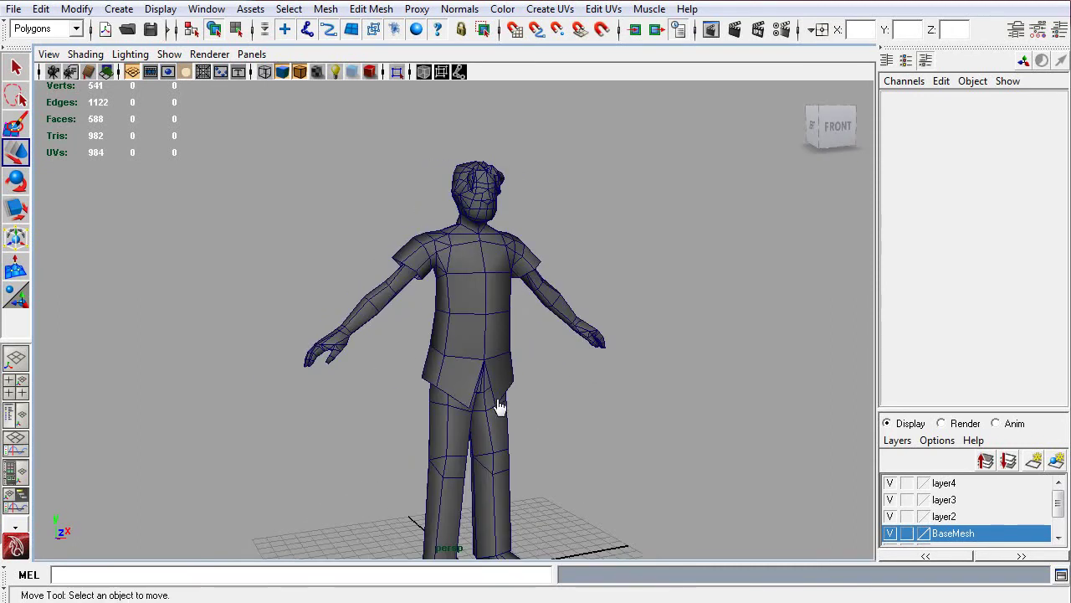
pyautogui.keyDown('alt'); pyautogui.moveTo(499, 407); pyautogui.dragTo(483, 332, button='middle'); pyautogui.keyUp('alt')
pyautogui.scroll(-2, 483, 332)
# Look down from above, settle on a left side view, then frame the upper body.
pyautogui.keyDown('alt'); pyautogui.moveTo(610, 436); pyautogui.dragTo(584, 454); pyautogui.keyUp('alt')
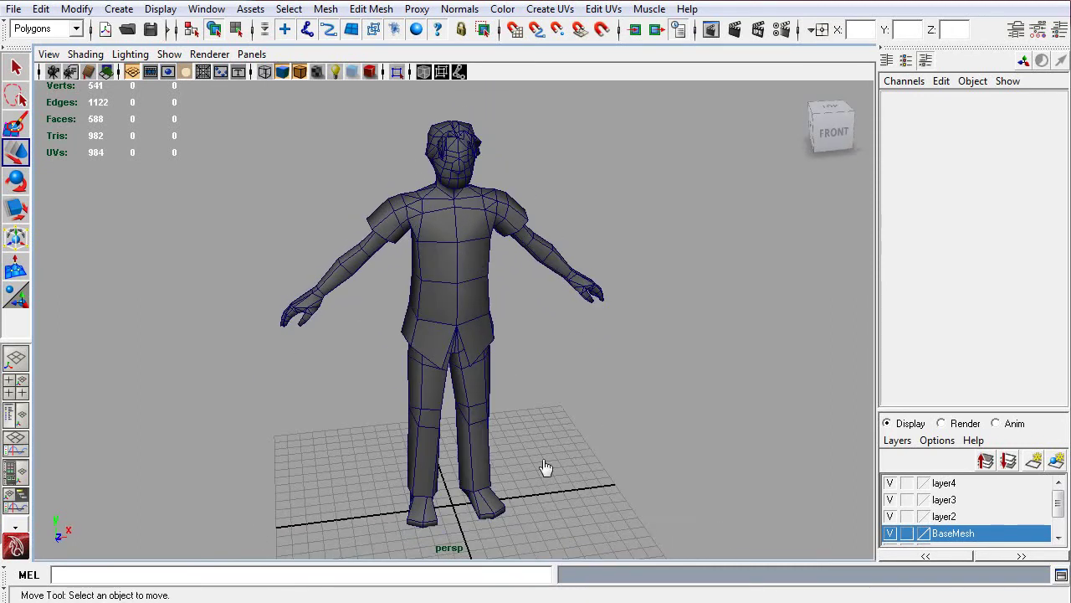
pyautogui.keyDown('alt'); pyautogui.moveTo(497, 483); pyautogui.dragTo(566, 352); pyautogui.keyUp('alt')
pyautogui.keyDown('alt'); pyautogui.moveTo(567, 351); pyautogui.dragTo(566, 358, button='middle'); pyautogui.keyUp('alt')
pyautogui.keyDown('alt'); pyautogui.moveTo(567, 359); pyautogui.dragTo(373, 392); pyautogui.keyUp('alt')
pyautogui.keyDown('alt'); pyautogui.moveTo(450, 370); pyautogui.dragTo(445, 407, button='right'); pyautogui.keyUp('alt')
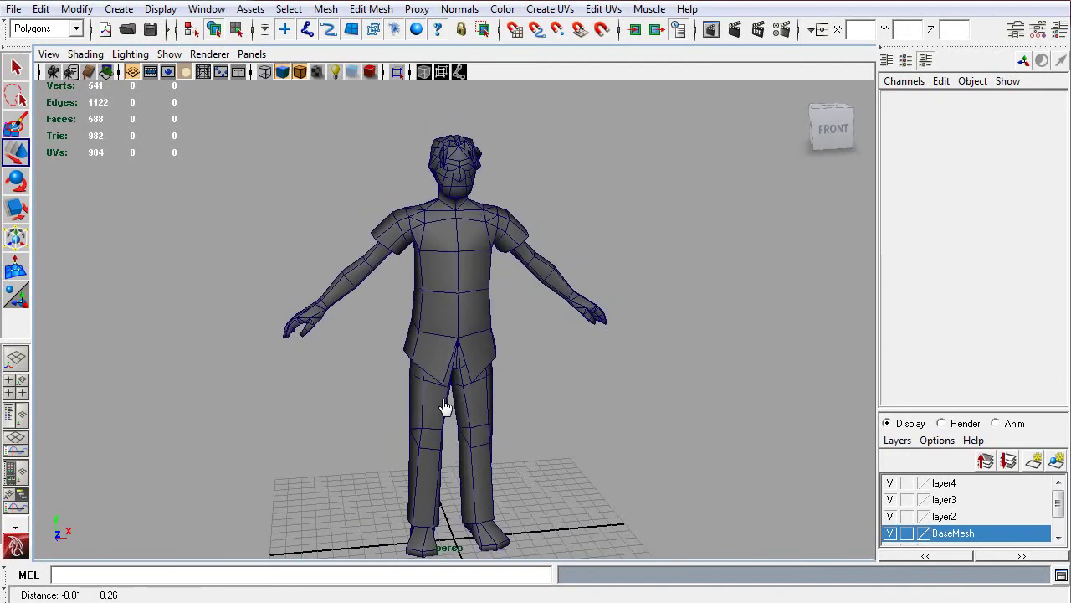
pyautogui.keyDown('alt'); pyautogui.moveTo(445, 407); pyautogui.dragTo(587, 486); pyautogui.keyUp('alt')
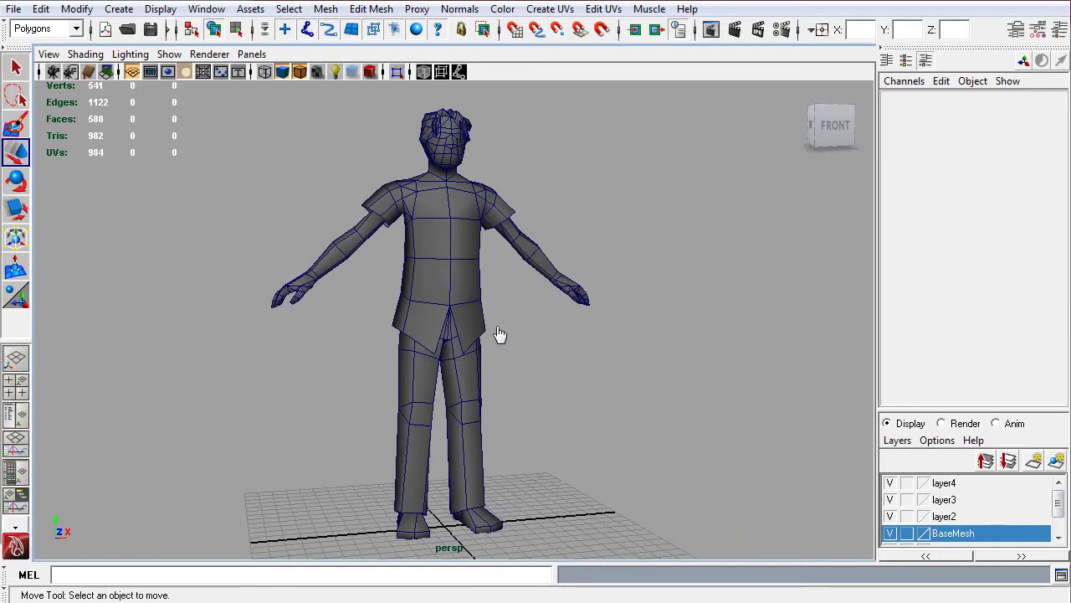
pyautogui.moveTo(500, 335)
pyautogui.keyDown('alt'); pyautogui.mouseDown(button='right')
pyautogui.moveTo(480, 395)
pyautogui.moveTo(491, 352)
pyautogui.mouseUp(button='right'); pyautogui.keyUp('alt')
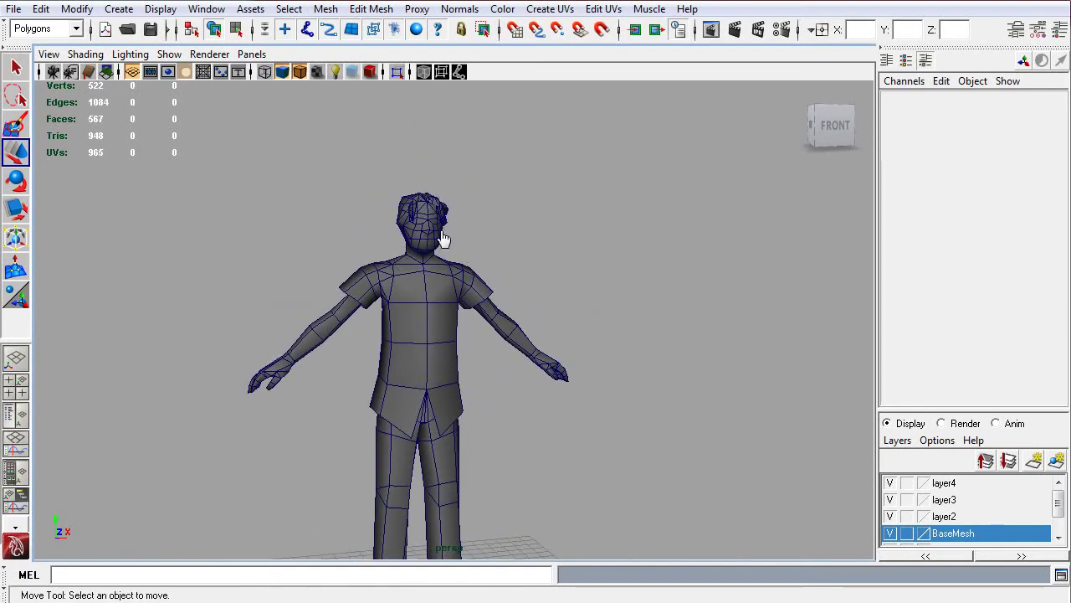
pyautogui.keyDown('alt'); pyautogui.moveTo(481, 388); pyautogui.dragTo(510, 387); pyautogui.keyUp('alt')
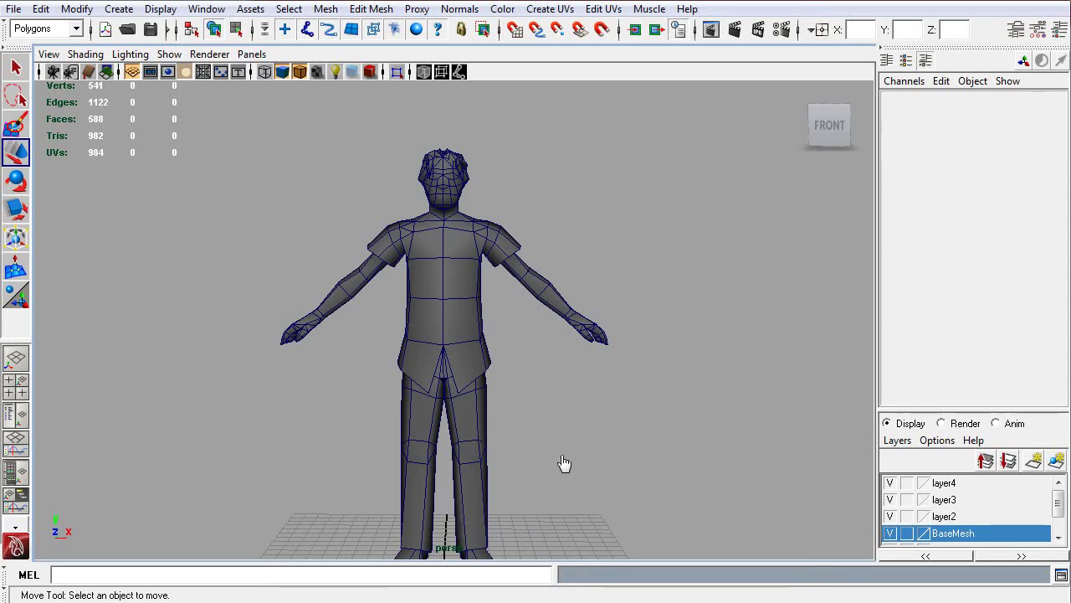
# Check the character's back-right side and recentre it facing front.
pyautogui.keyDown('alt'); pyautogui.moveTo(588, 450); pyautogui.dragTo(521, 438); pyautogui.keyUp('alt')
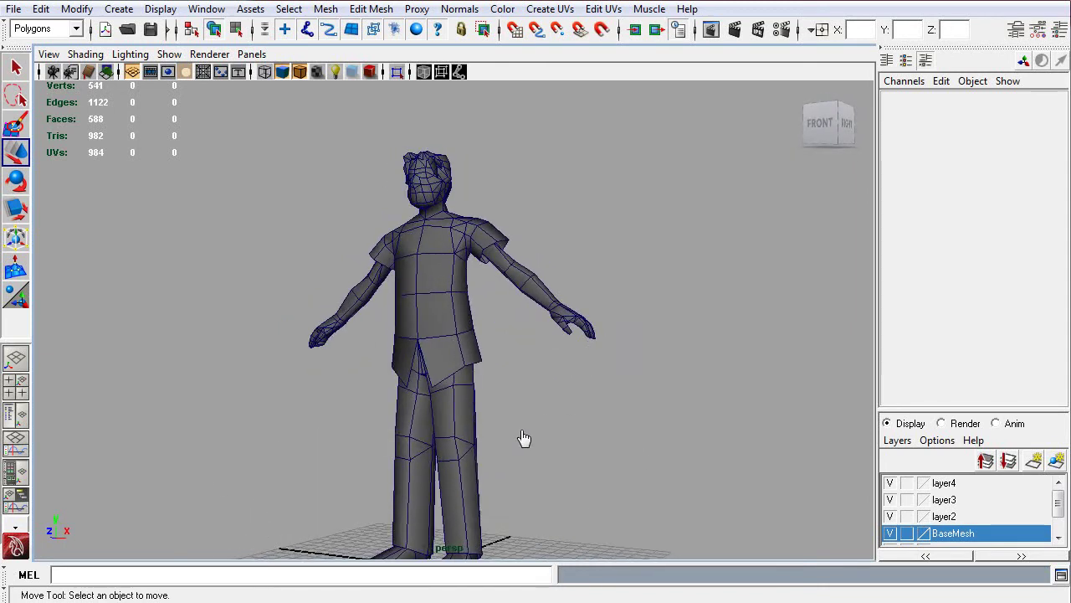
pyautogui.keyDown('alt'); pyautogui.moveTo(522, 438); pyautogui.dragTo(411, 355, button='middle'); pyautogui.keyUp('alt')
pyautogui.keyDown('alt'); pyautogui.moveTo(411, 355); pyautogui.dragTo(481, 390); pyautogui.keyUp('alt')
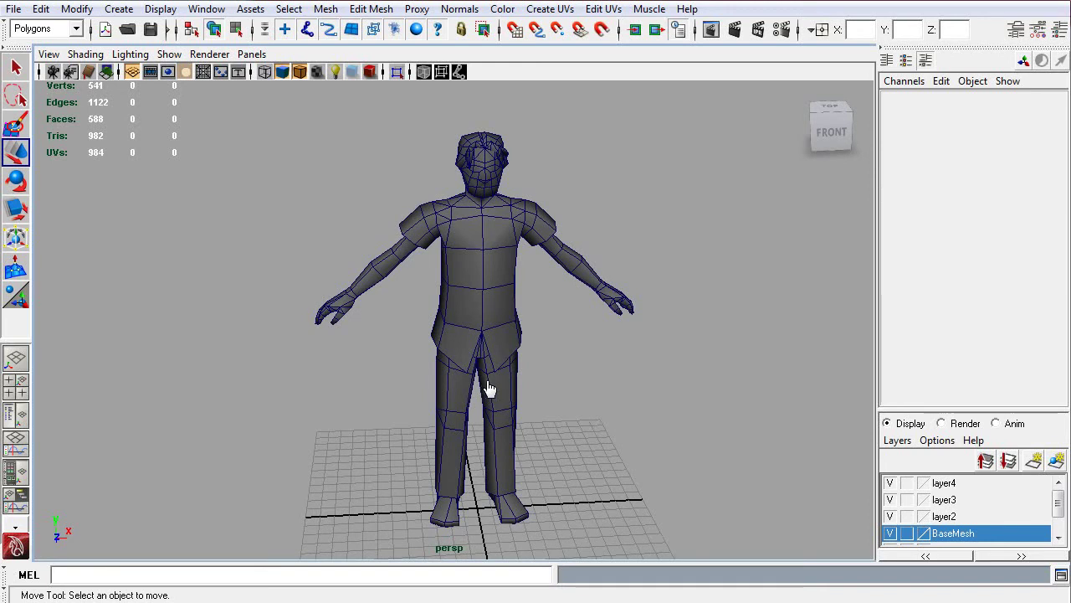
pyautogui.keyDown('alt'); pyautogui.moveTo(519, 369); pyautogui.dragTo(503, 331); pyautogui.keyUp('alt')
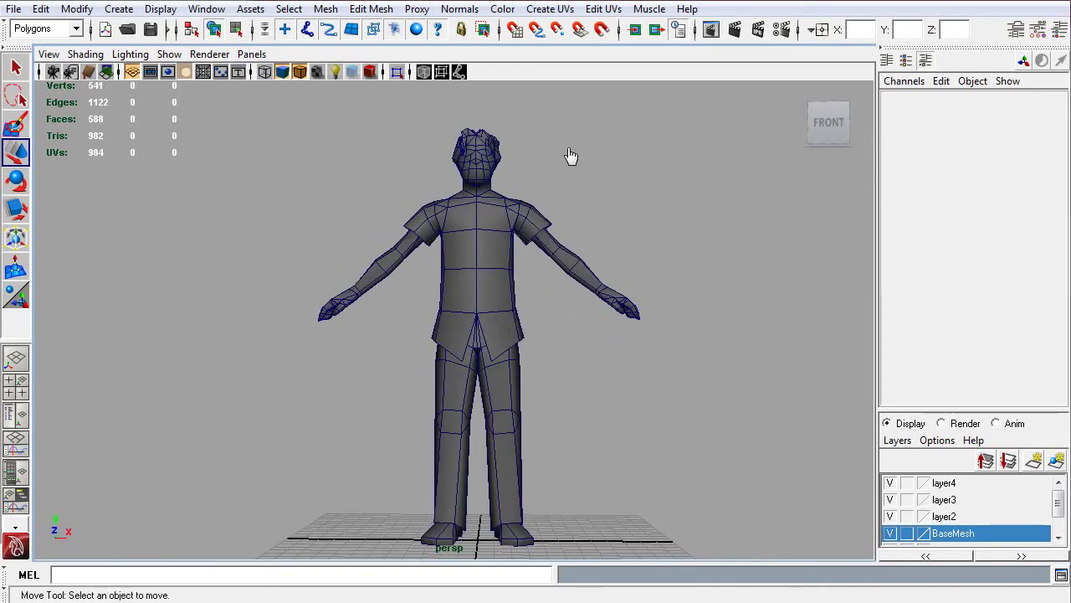
pyautogui.keyDown('alt'); pyautogui.moveTo(534, 216); pyautogui.dragTo(470, 203, button='middle'); pyautogui.keyUp('alt')
pyautogui.keyDown('alt'); pyautogui.moveTo(471, 203); pyautogui.dragTo(550, 301); pyautogui.keyUp('alt')
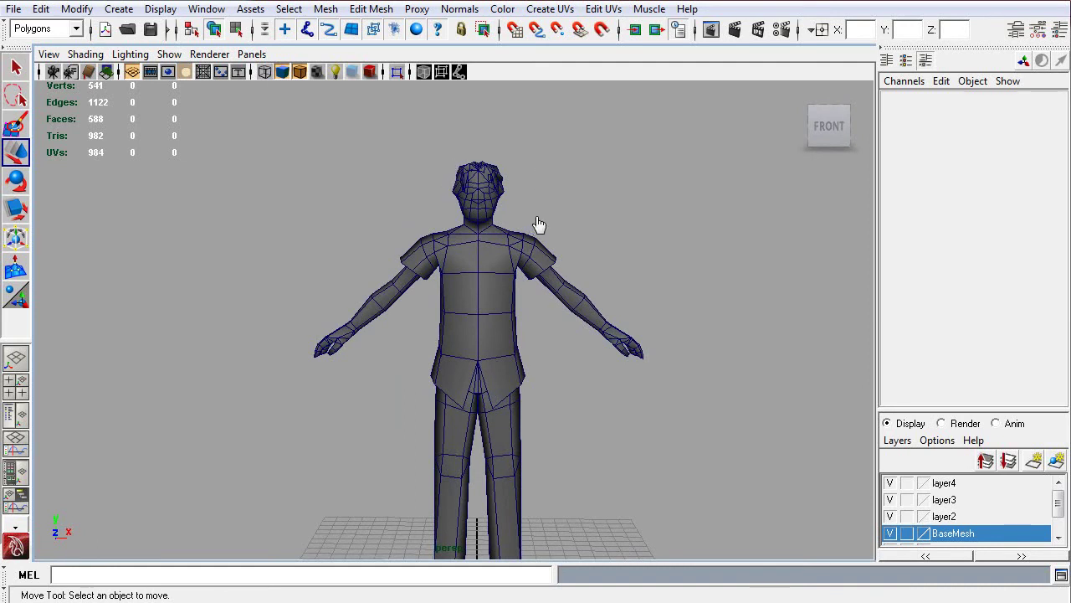
# Orbit through three-quarter left and front views round to the character's back.
pyautogui.keyDown('alt'); pyautogui.moveTo(444, 270); pyautogui.dragTo(565, 289); pyautogui.keyUp('alt')
pyautogui.keyDown('alt'); pyautogui.moveTo(564, 290); pyautogui.dragTo(540, 360, button='right'); pyautogui.keyUp('alt')
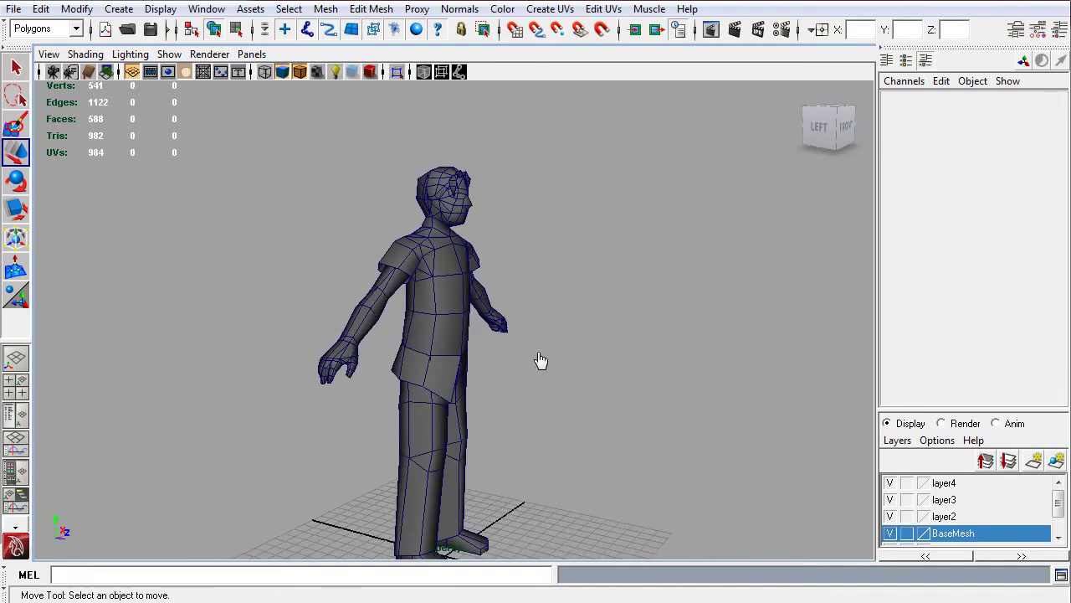
pyautogui.keyDown('alt'); pyautogui.moveTo(541, 360); pyautogui.dragTo(429, 352); pyautogui.keyUp('alt')
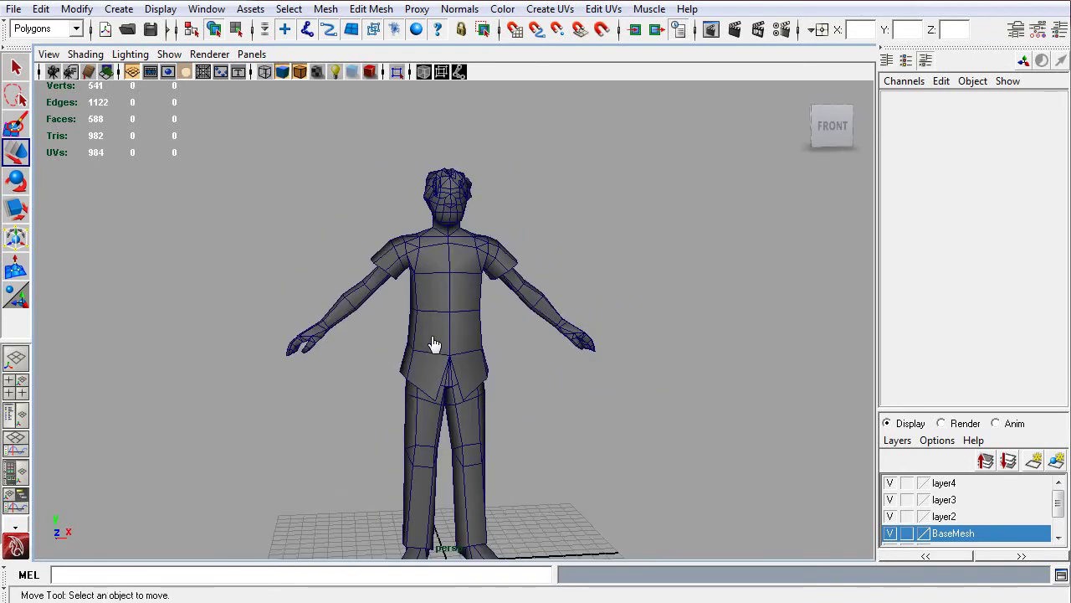
pyautogui.keyDown('alt'); pyautogui.moveTo(617, 243); pyautogui.dragTo(676, 265); pyautogui.keyUp('alt')
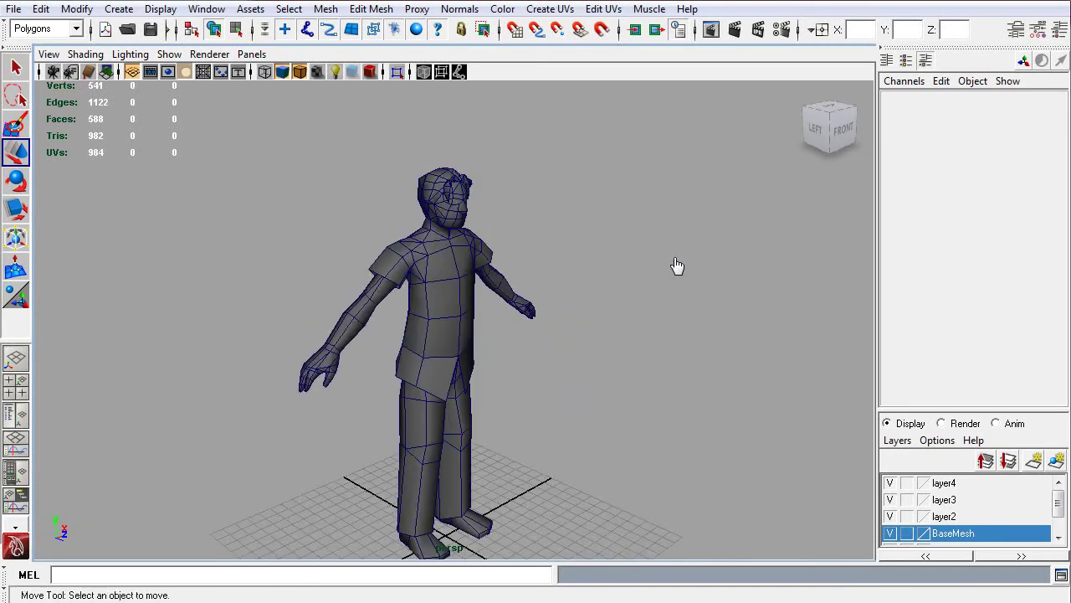
pyautogui.keyDown('alt'); pyautogui.moveTo(564, 304); pyautogui.dragTo(627, 370); pyautogui.keyUp('alt')
pyautogui.keyDown('alt'); pyautogui.moveTo(287, 275); pyautogui.dragTo(605, 325); pyautogui.keyUp('alt')
# Dolly and orbit to the character's left side, then round to the front.
pyautogui.scroll(-5, 601, 391)
pyautogui.keyDown('alt'); pyautogui.moveTo(601, 390); pyautogui.dragTo(486, 397); pyautogui.keyUp('alt')
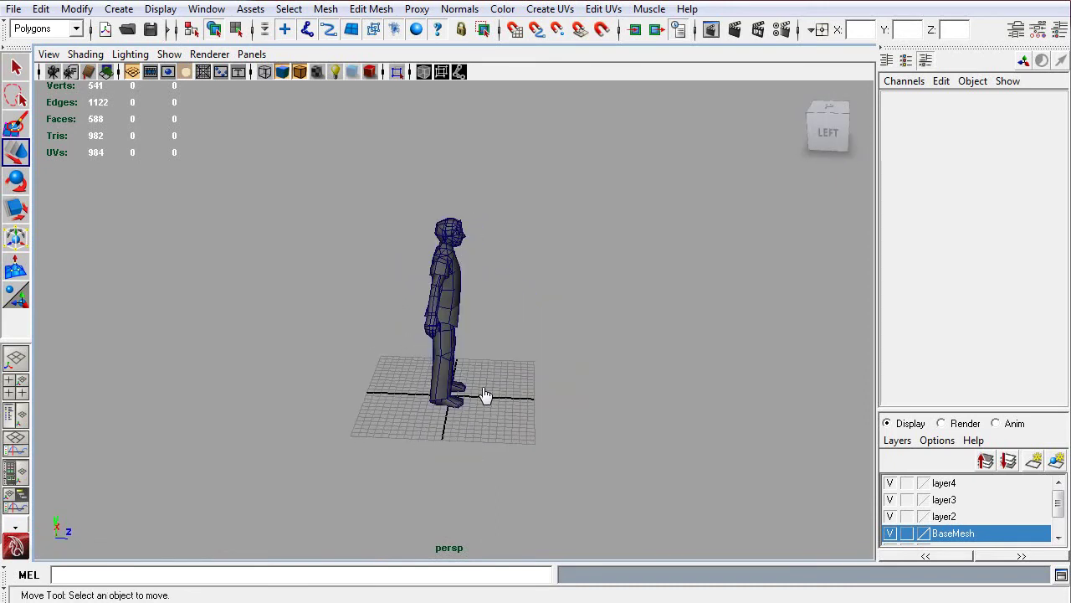
pyautogui.scroll(5, 488, 397)
pyautogui.scroll(-3, 605, 354)
pyautogui.keyDown('alt'); pyautogui.moveTo(662, 333); pyautogui.dragTo(648, 376, button='middle'); pyautogui.keyUp('alt')
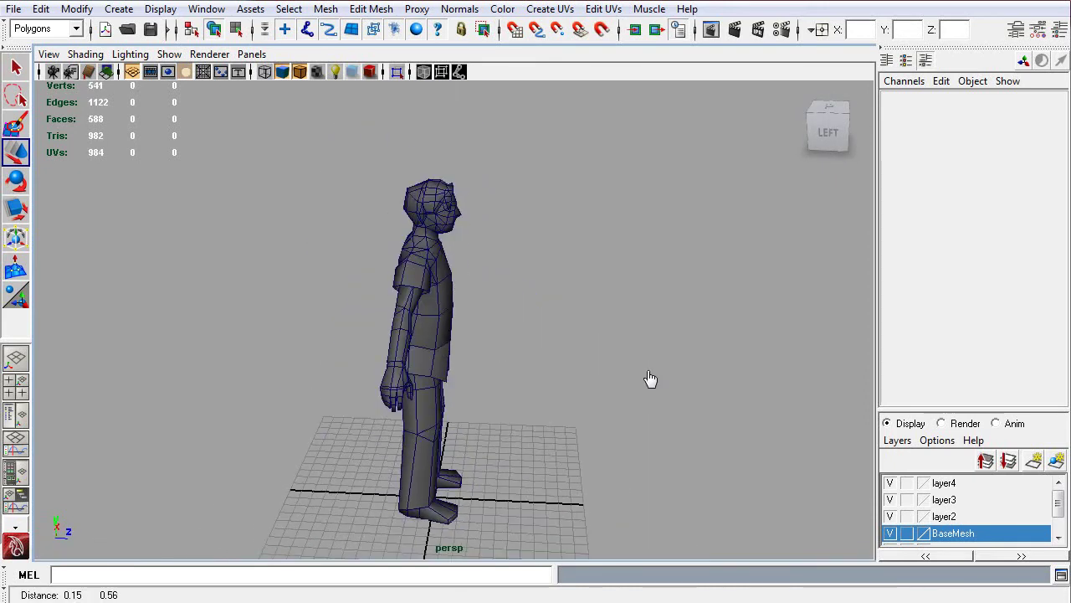
pyautogui.keyDown('alt'); pyautogui.moveTo(648, 376); pyautogui.dragTo(477, 344); pyautogui.keyUp('alt')
pyautogui.keyDown('alt'); pyautogui.moveTo(476, 344); pyautogui.dragTo(577, 373, button='middle'); pyautogui.keyUp('alt')
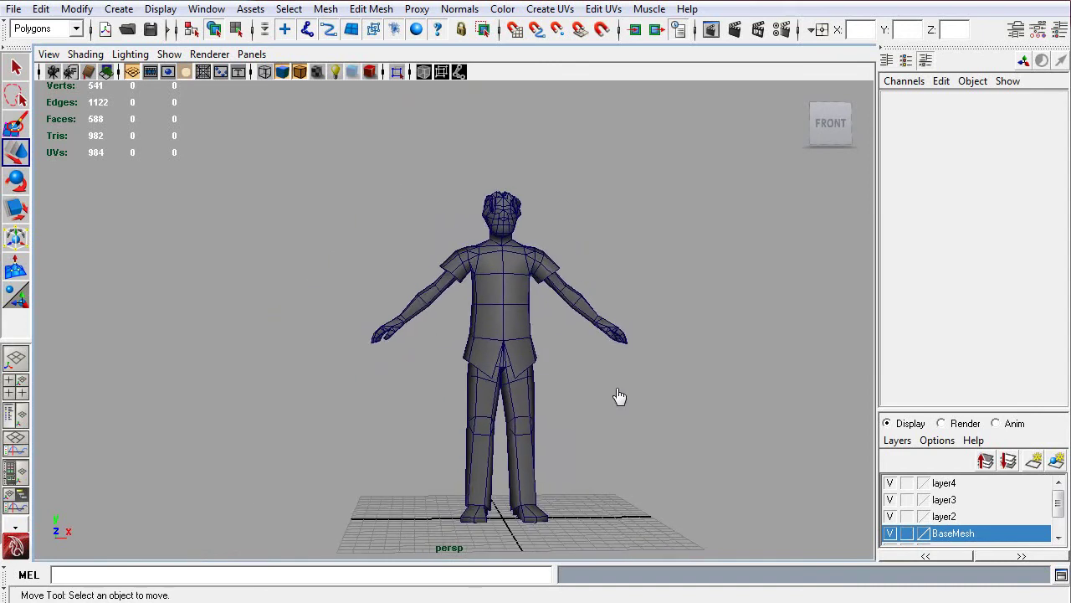
# Check right-front and left-side angles, then settle on a straight front view.
pyautogui.keyDown('alt'); pyautogui.moveTo(617, 399); pyautogui.dragTo(557, 404); pyautogui.keyUp('alt')
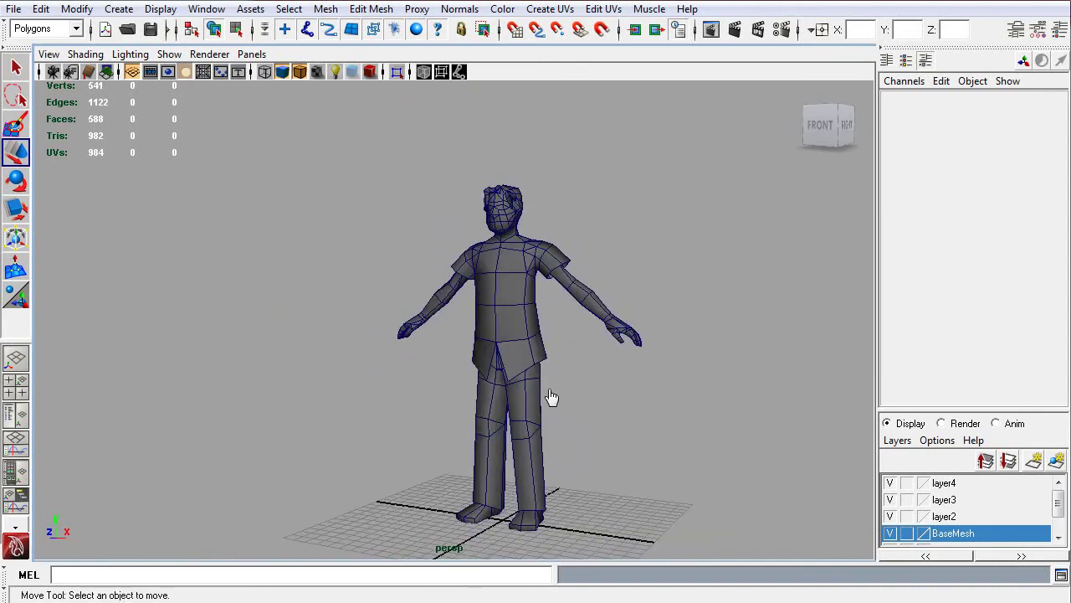
pyautogui.keyDown('alt'); pyautogui.moveTo(560, 402); pyautogui.dragTo(528, 399, button='middle'); pyautogui.keyUp('alt')
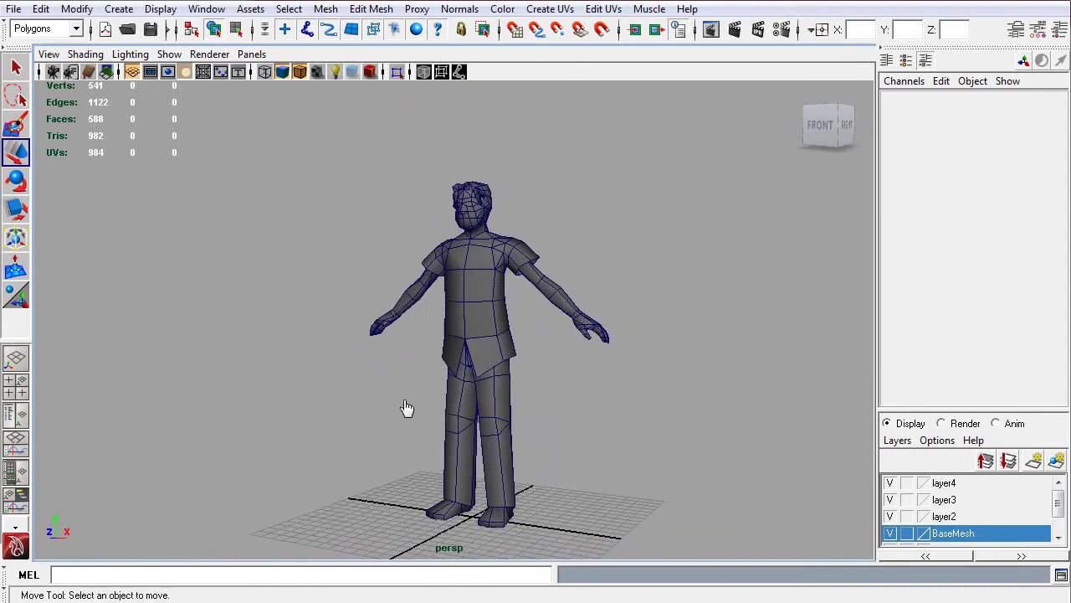
pyautogui.keyDown('alt'); pyautogui.moveTo(407, 407); pyautogui.dragTo(382, 376, button='middle'); pyautogui.keyUp('alt')
pyautogui.keyDown('alt'); pyautogui.moveTo(383, 376); pyautogui.dragTo(554, 388); pyautogui.keyUp('alt')
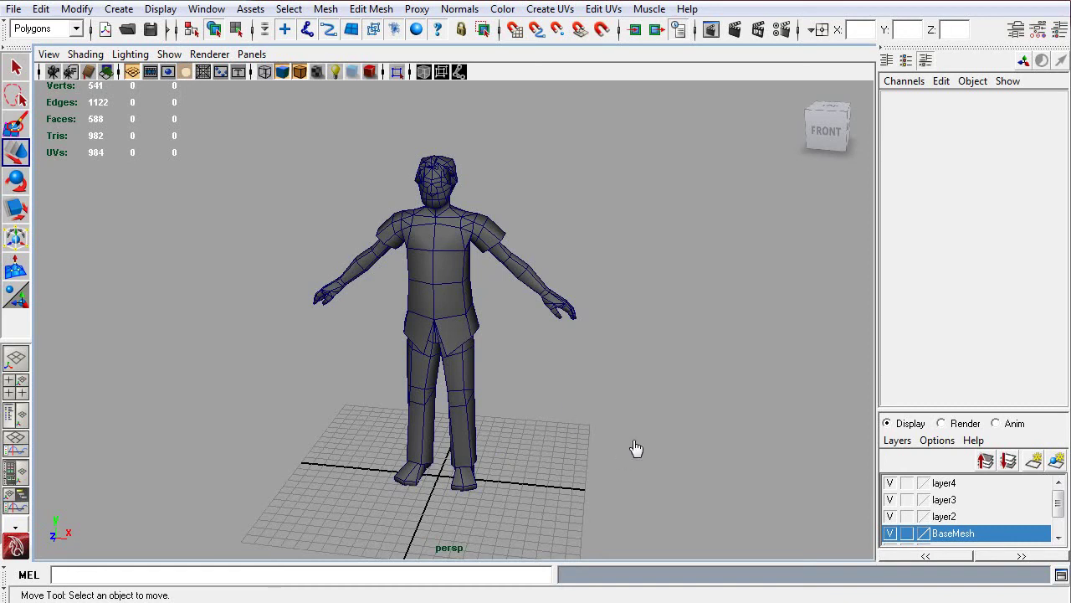
pyautogui.keyDown('alt'); pyautogui.moveTo(637, 440); pyautogui.dragTo(694, 411, button='middle'); pyautogui.keyUp('alt')
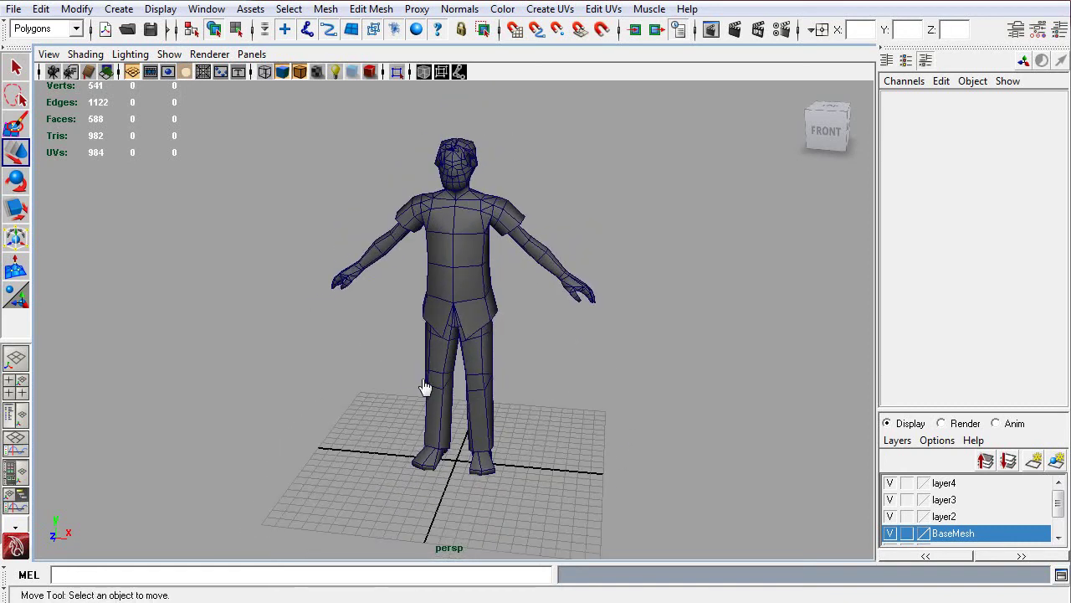
pyautogui.keyDown('alt'); pyautogui.moveTo(425, 387); pyautogui.dragTo(433, 421, button='middle'); pyautogui.keyUp('alt')
pyautogui.moveTo(433, 421)
pyautogui.keyDown('alt'); pyautogui.mouseDown()
pyautogui.moveTo(486, 430)
pyautogui.moveTo(426, 423)
pyautogui.moveTo(435, 417)
pyautogui.mouseUp(); pyautogui.keyUp('alt')
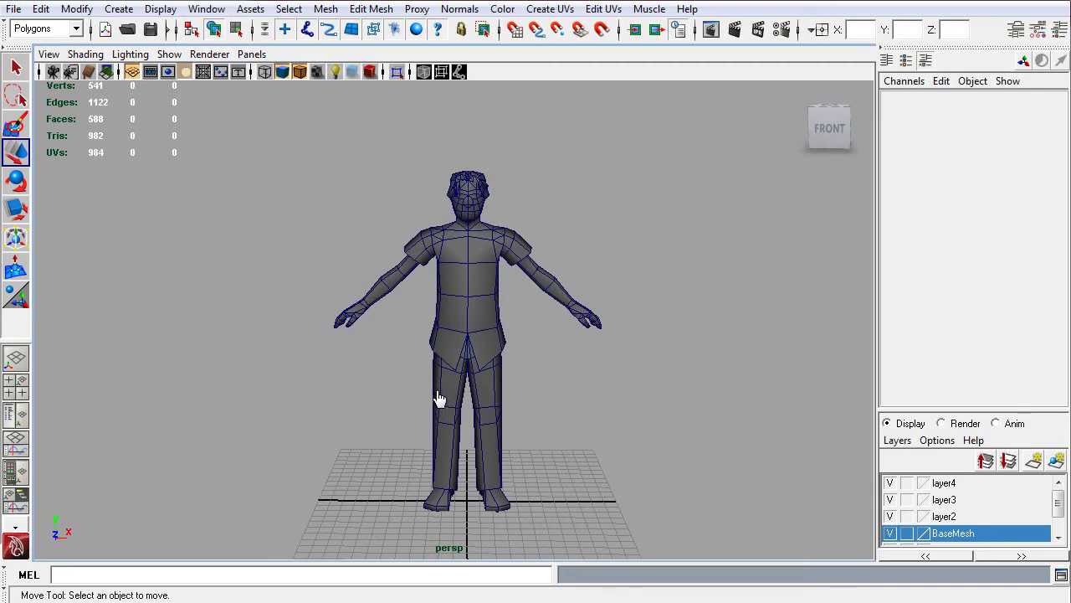
pyautogui.scroll(-3, 437, 398)
# View the character from behind and above, then from the left and right sides.
pyautogui.scroll(-3, 587, 377)
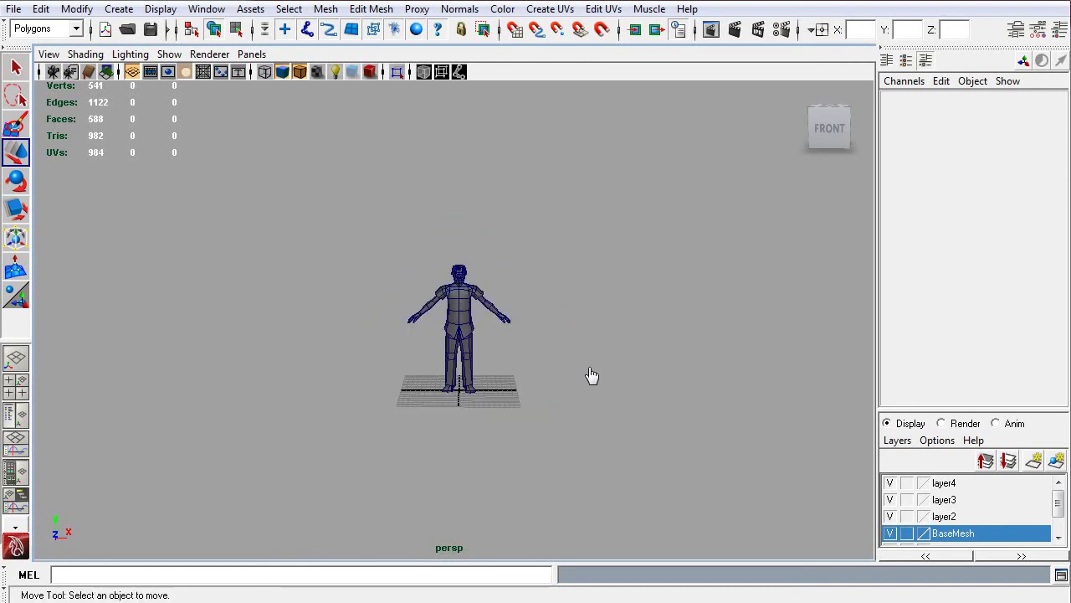
pyautogui.scroll(3, 571, 385)
pyautogui.keyDown('alt'); pyautogui.moveTo(677, 388); pyautogui.dragTo(301, 425); pyautogui.keyUp('alt')
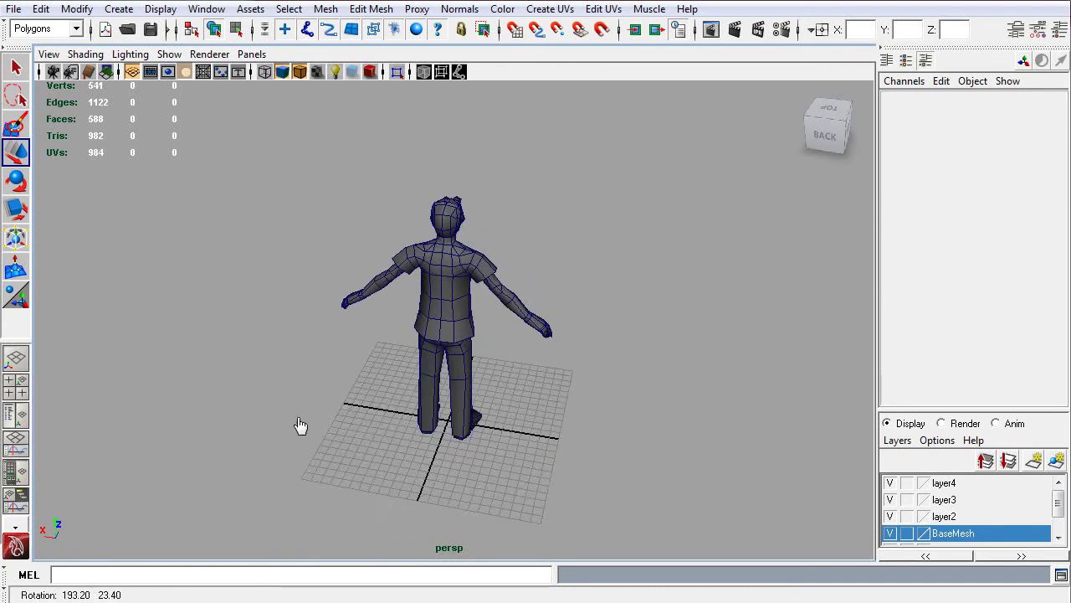
pyautogui.scroll(-5, 347, 411)
pyautogui.keyDown('alt'); pyautogui.moveTo(363, 411); pyautogui.dragTo(413, 369); pyautogui.keyUp('alt')
pyautogui.scroll(3, 481, 369)
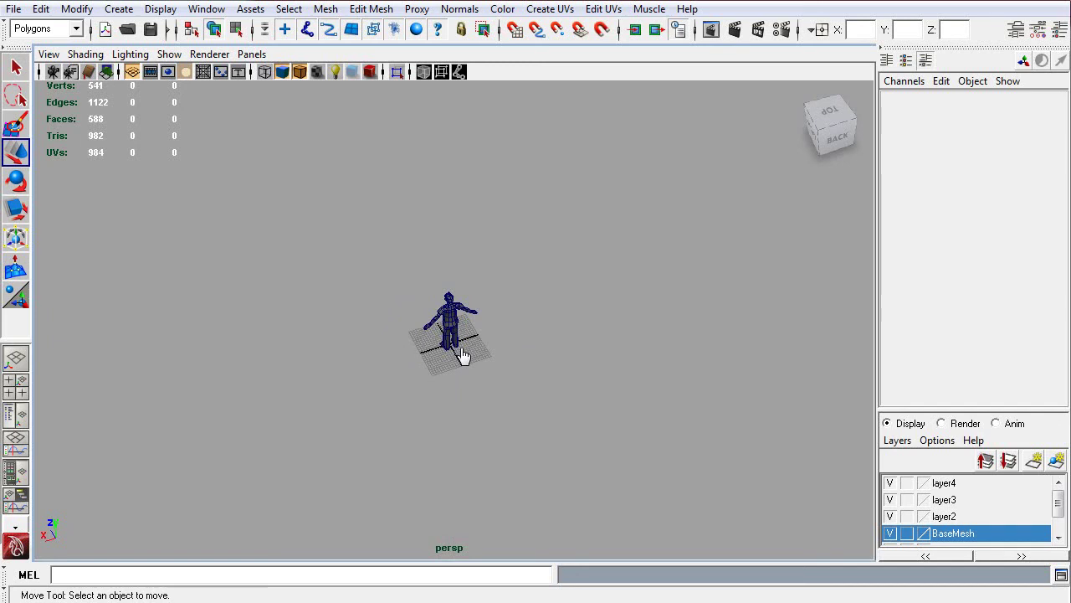
pyautogui.keyDown('alt'); pyautogui.moveTo(407, 373); pyautogui.dragTo(602, 367); pyautogui.keyUp('alt')
pyautogui.keyDown('alt'); pyautogui.moveTo(306, 393); pyautogui.dragTo(376, 335); pyautogui.keyUp('alt')
# Frame the character with F, inspect the torso and arm, then return to front.
pyautogui.press('f')
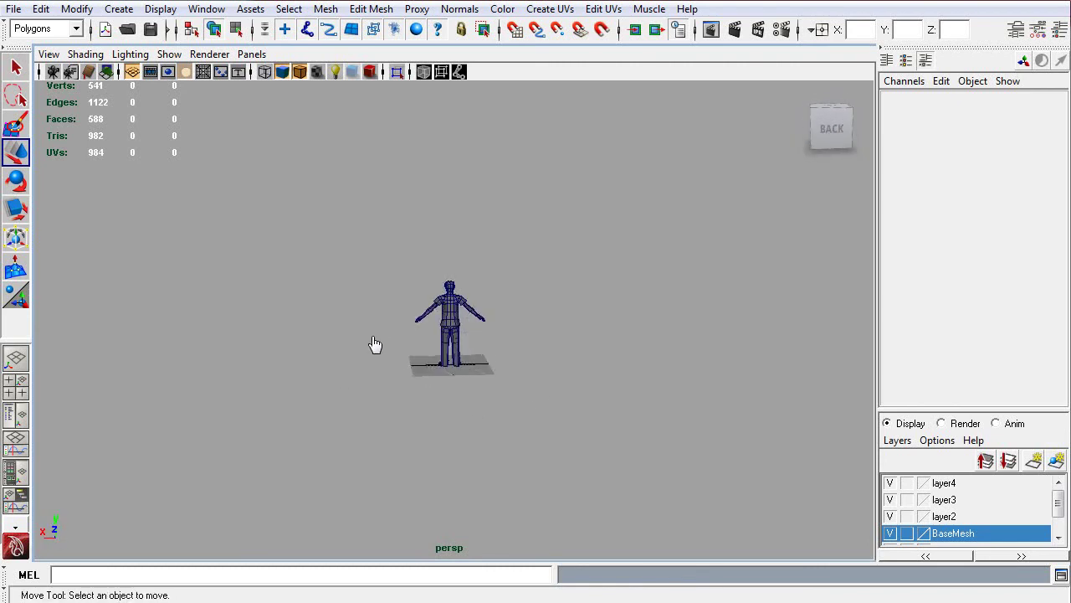
pyautogui.keyDown('alt'); pyautogui.moveTo(474, 311); pyautogui.dragTo(468, 413, button='right'); pyautogui.keyUp('alt')
pyautogui.keyDown('alt'); pyautogui.moveTo(555, 413); pyautogui.dragTo(525, 404); pyautogui.keyUp('alt')
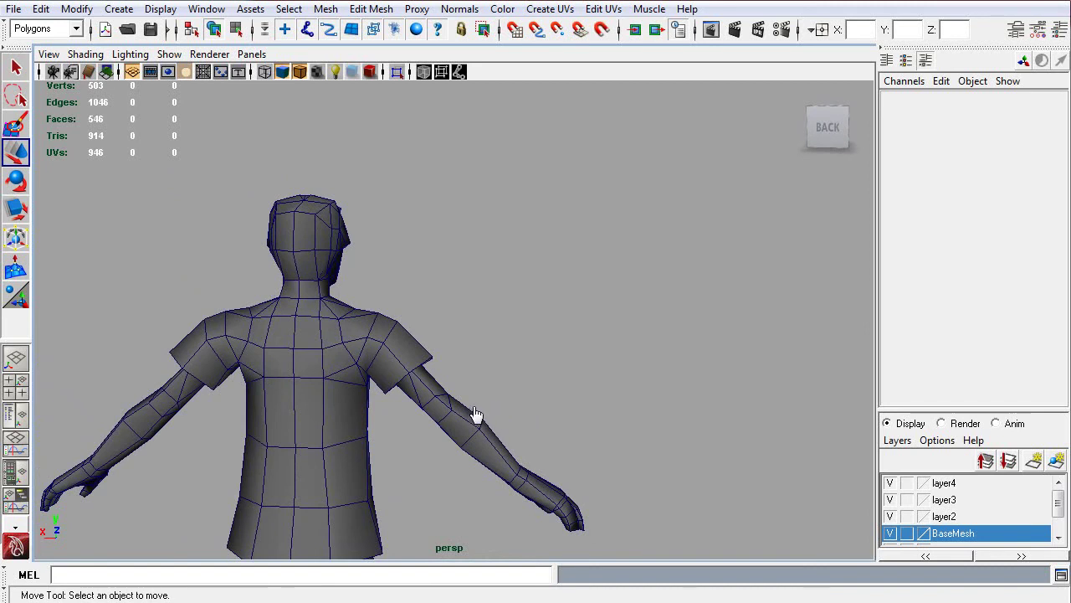
pyautogui.scroll(-5, 425, 418)
pyautogui.keyDown('alt'); pyautogui.moveTo(445, 421); pyautogui.dragTo(527, 431); pyautogui.keyUp('alt')
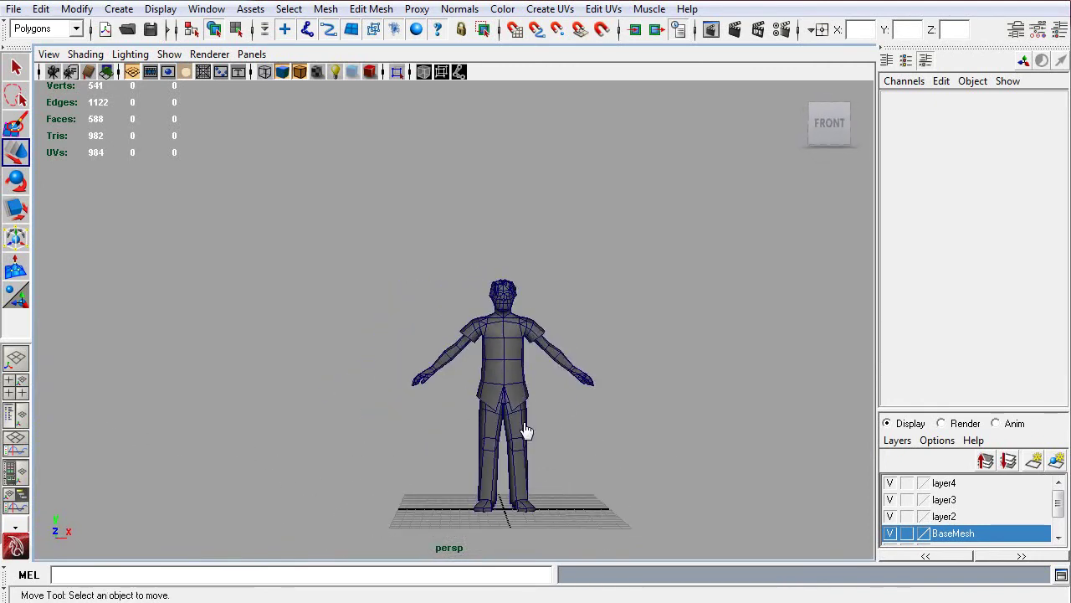
pyautogui.keyDown('alt'); pyautogui.moveTo(527, 430); pyautogui.dragTo(473, 421, button='middle'); pyautogui.keyUp('alt')
# Reframe the character from the front, looking down and moving closer.
pyautogui.keyDown('alt'); pyautogui.moveTo(473, 421); pyautogui.dragTo(553, 436, button='right'); pyautogui.keyUp('alt')
pyautogui.keyDown('alt'); pyautogui.moveTo(553, 436); pyautogui.dragTo(578, 404); pyautogui.keyUp('alt')
pyautogui.keyDown('alt'); pyautogui.moveTo(578, 404); pyautogui.dragTo(577, 401, button='right'); pyautogui.keyUp('alt')
pyautogui.keyDown('alt'); pyautogui.moveTo(577, 402); pyautogui.dragTo(552, 418, button='middle'); pyautogui.keyUp('alt')
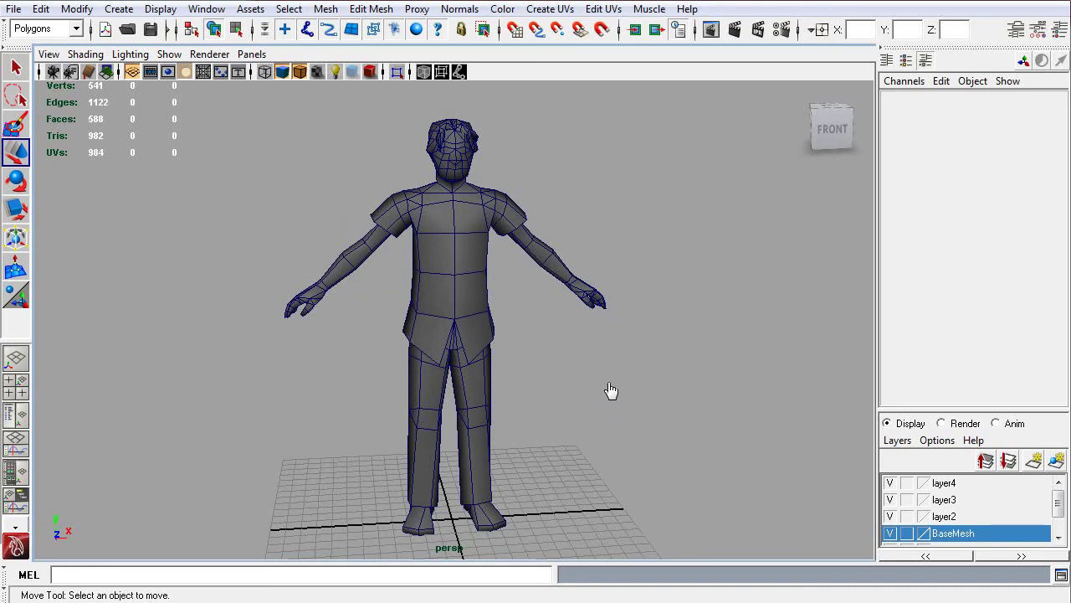
# Orbit from back to front and overhead, ending on a raised rear three-quarter view.
pyautogui.keyDown('alt'); pyautogui.moveTo(662, 356); pyautogui.dragTo(242, 347); pyautogui.keyUp('alt')
pyautogui.keyDown('alt'); pyautogui.moveTo(565, 363); pyautogui.dragTo(563, 416); pyautogui.keyUp('alt')
pyautogui.keyDown('alt'); pyautogui.moveTo(344, 443); pyautogui.dragTo(496, 430); pyautogui.keyUp('alt')
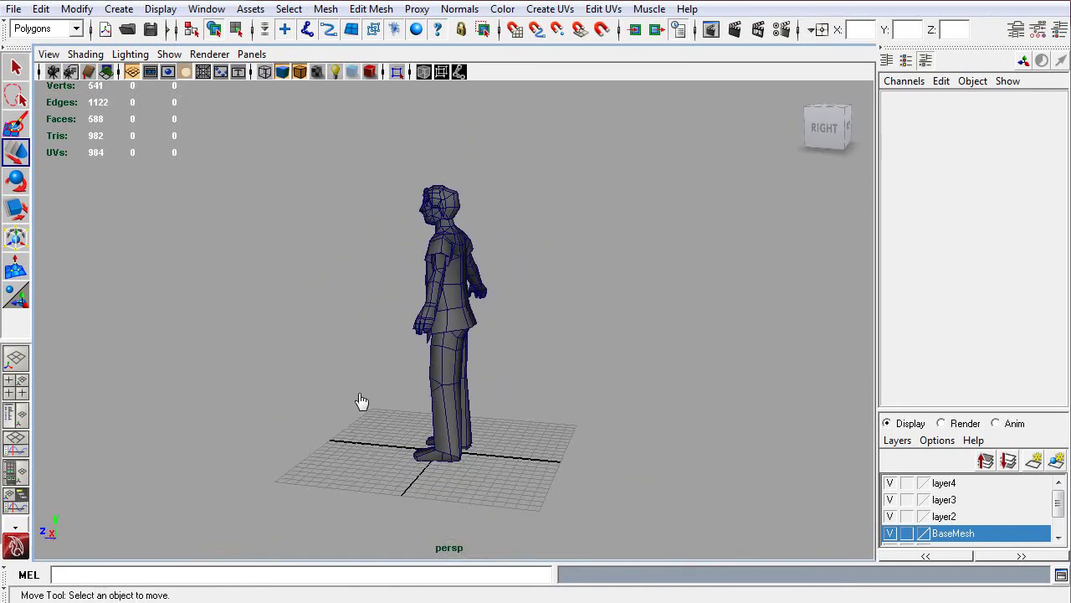
pyautogui.keyDown('alt'); pyautogui.moveTo(361, 401); pyautogui.dragTo(792, 424); pyautogui.keyUp('alt')
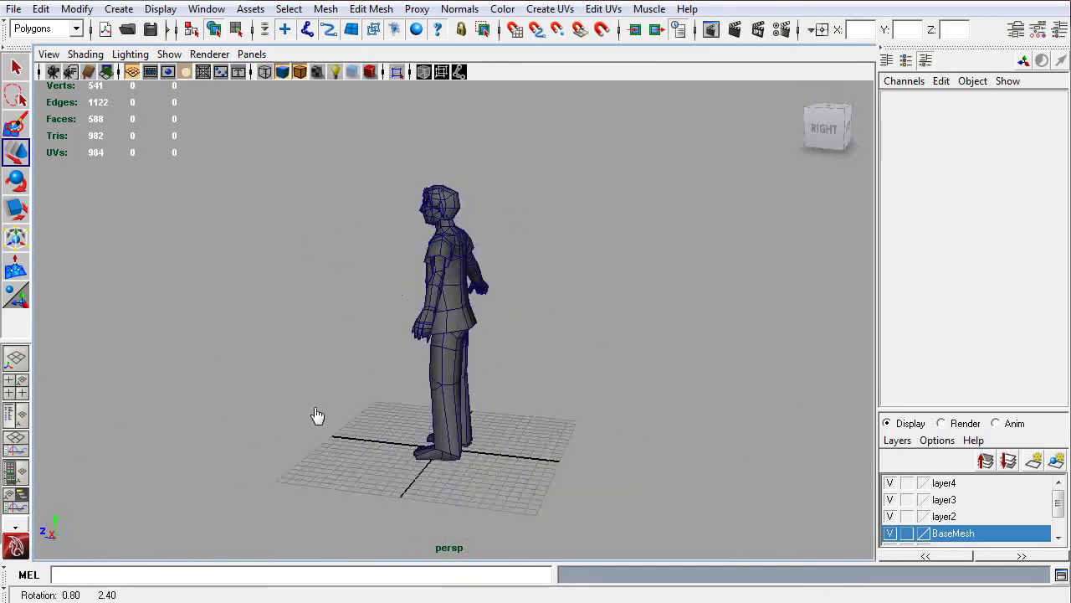
pyautogui.keyDown('alt'); pyautogui.moveTo(317, 416); pyautogui.dragTo(280, 499); pyautogui.keyUp('alt')
pyautogui.scroll(-5, 445, 471)
pyautogui.keyDown('alt'); pyautogui.moveTo(280, 500); pyautogui.dragTo(294, 499, button='right'); pyautogui.keyUp('alt')
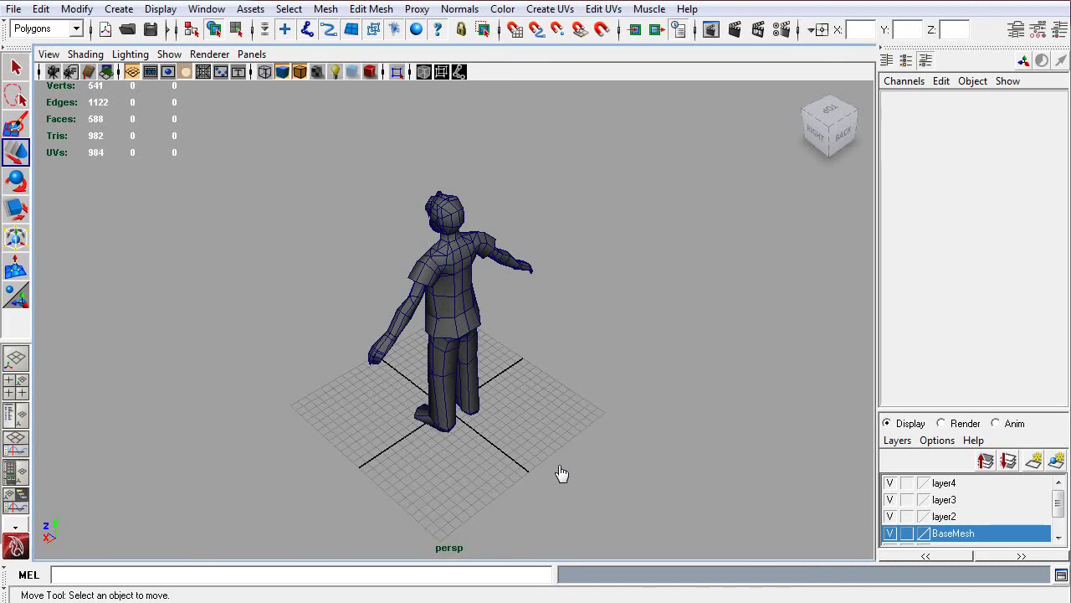
# Line up a straight view of the character's back and zoom in on it.
pyautogui.keyDown('alt'); pyautogui.moveTo(561, 473); pyautogui.dragTo(581, 445); pyautogui.keyUp('alt')
pyautogui.keyDown('alt'); pyautogui.moveTo(581, 445); pyautogui.dragTo(457, 457, button='middle'); pyautogui.keyUp('alt')
pyautogui.keyDown('alt'); pyautogui.moveTo(457, 457); pyautogui.dragTo(390, 473); pyautogui.keyUp('alt')
pyautogui.scroll(2, 407, 478)
pyautogui.scroll(-5, 410, 479)
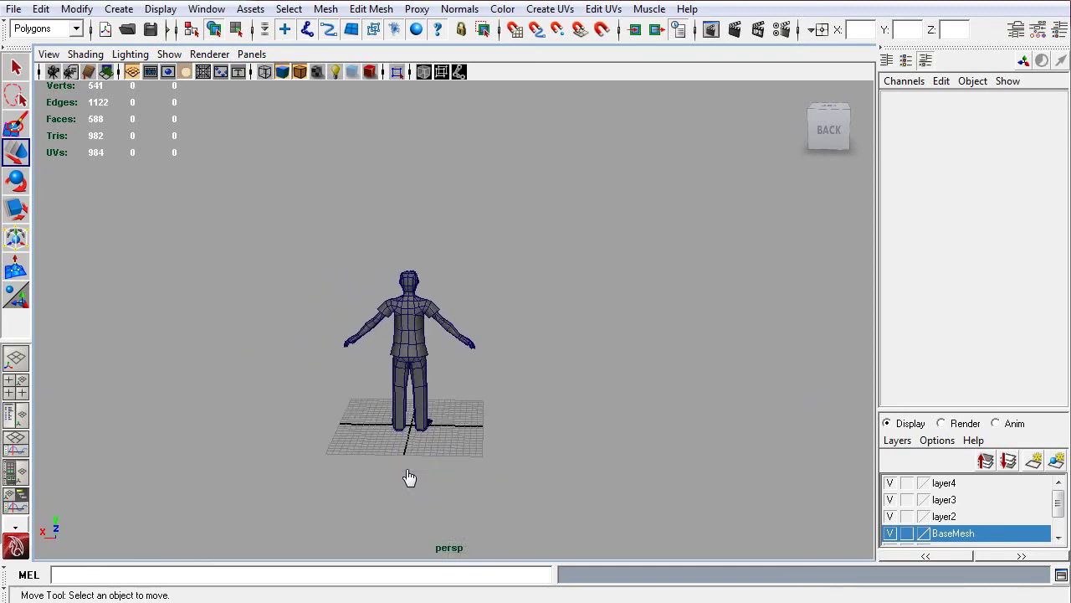
pyautogui.scroll(5, 412, 476)
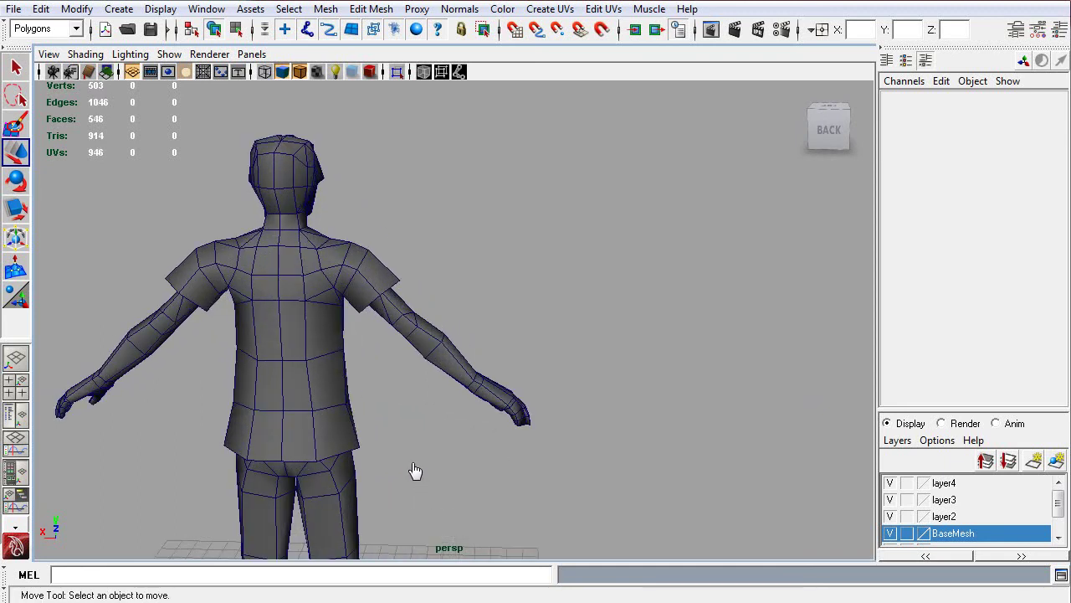
pyautogui.scroll(3, 431, 486)
pyautogui.scroll(3, 477, 498)
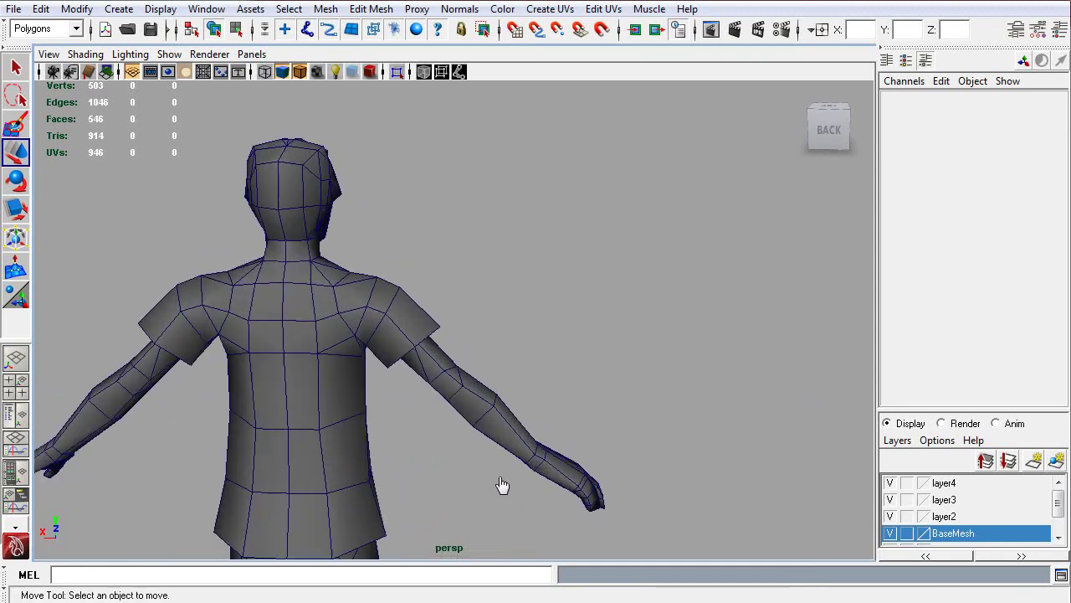
# Inspect the torso from the side, the back and right side, ending facing front.
pyautogui.keyDown('alt'); pyautogui.moveTo(411, 483); pyautogui.dragTo(625, 463); pyautogui.keyUp('alt')
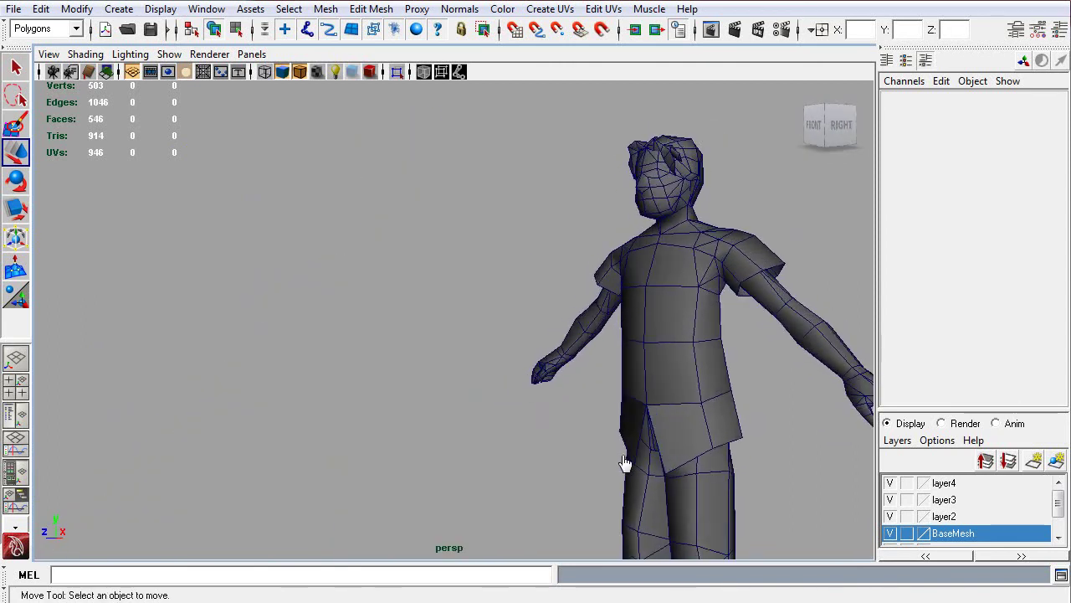
pyautogui.keyDown('alt'); pyautogui.moveTo(608, 467); pyautogui.dragTo(373, 414, button='middle'); pyautogui.keyUp('alt')
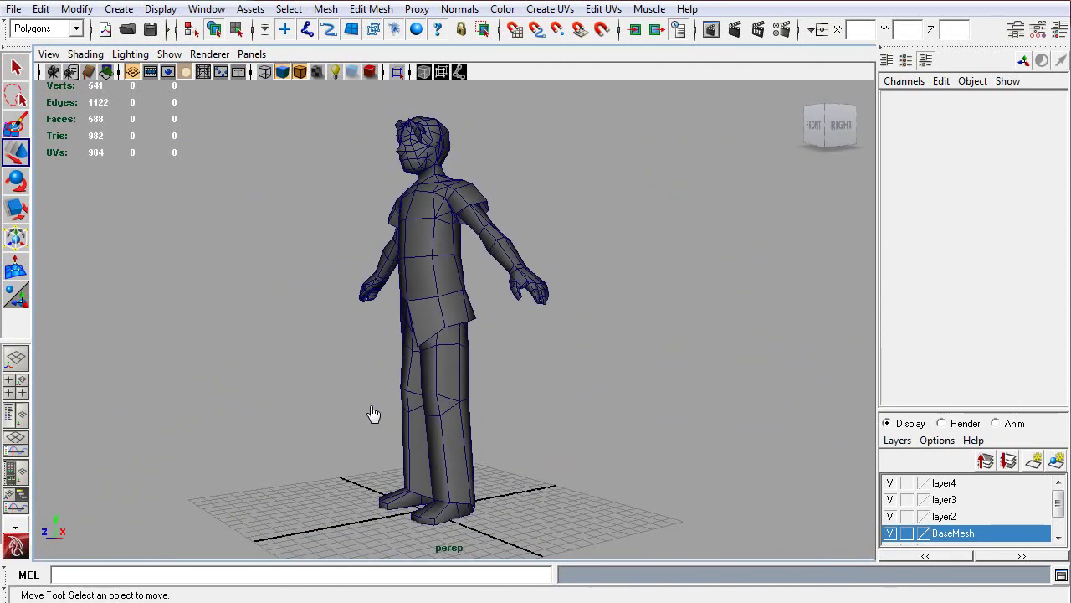
pyautogui.keyDown('alt'); pyautogui.moveTo(373, 414); pyautogui.dragTo(241, 421); pyautogui.keyUp('alt')
pyautogui.keyDown('alt'); pyautogui.moveTo(242, 421); pyautogui.dragTo(382, 327, button='middle'); pyautogui.keyUp('alt')
pyautogui.scroll(5, 394, 402)
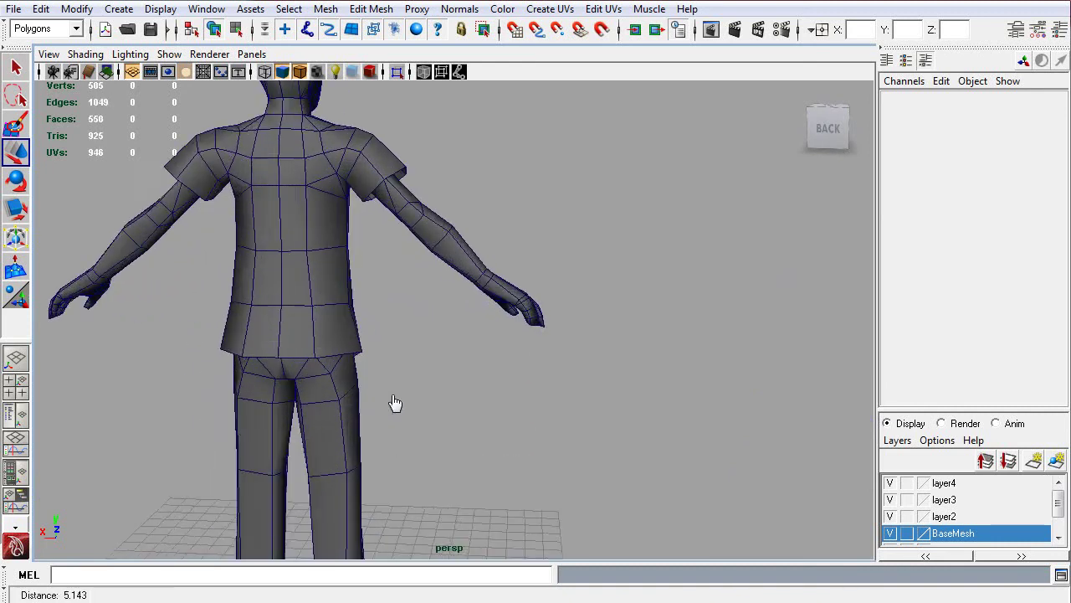
pyautogui.scroll(-5, 459, 502)
pyautogui.keyDown('alt'); pyautogui.moveTo(455, 456); pyautogui.dragTo(653, 490); pyautogui.keyUp('alt')
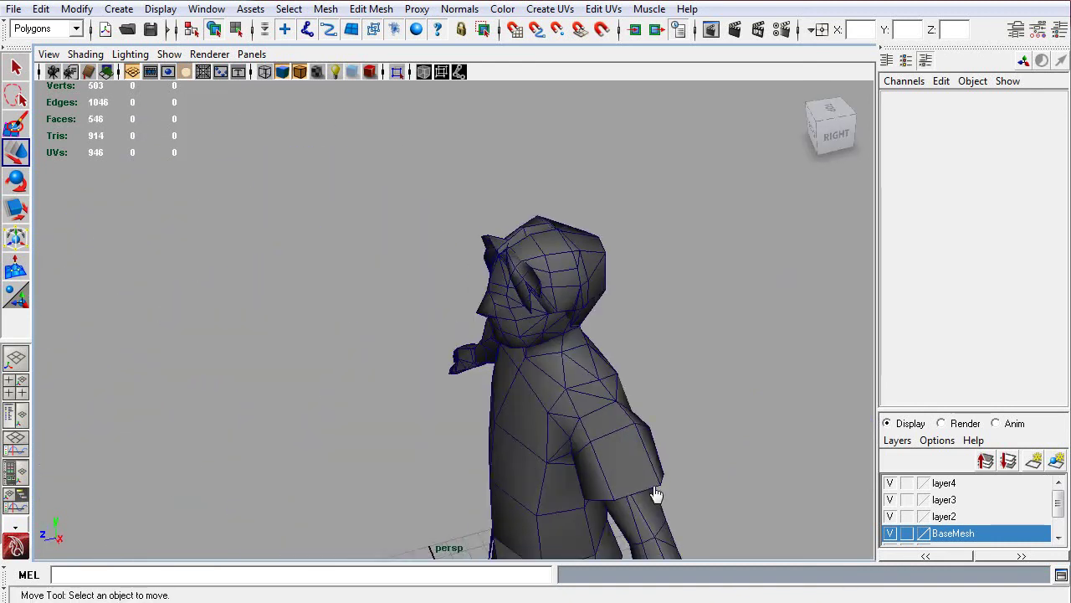
pyautogui.scroll(-3, 450, 465)
pyautogui.keyDown('alt'); pyautogui.moveTo(450, 465); pyautogui.dragTo(432, 392); pyautogui.keyUp('alt')
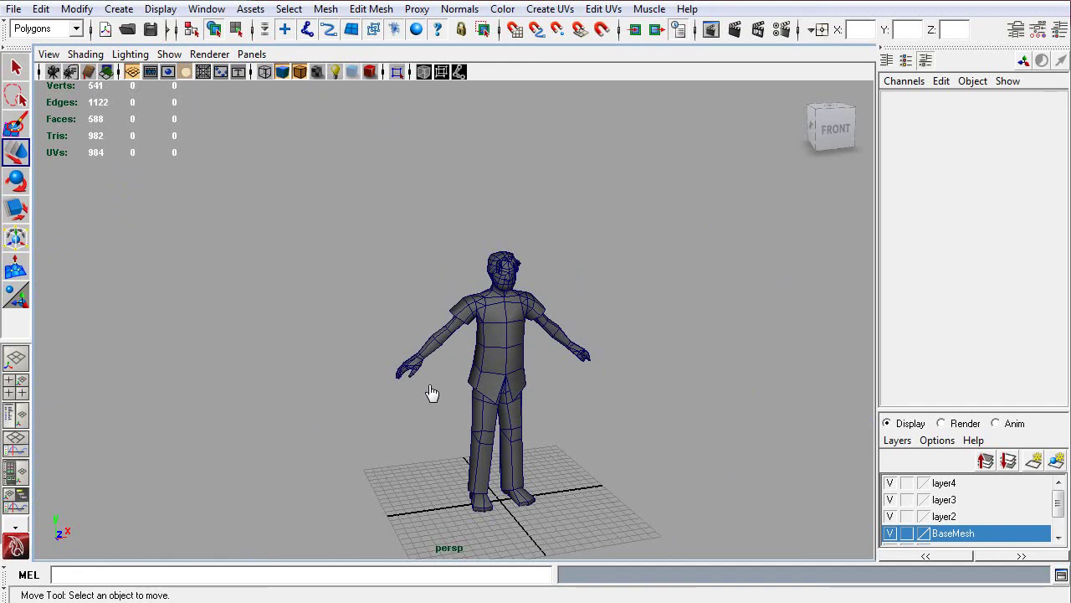
# Turn the character from front to back, then through three-quarter views to front-left.
pyautogui.keyDown('alt'); pyautogui.moveTo(573, 435); pyautogui.dragTo(541, 394, button='right'); pyautogui.keyUp('alt')
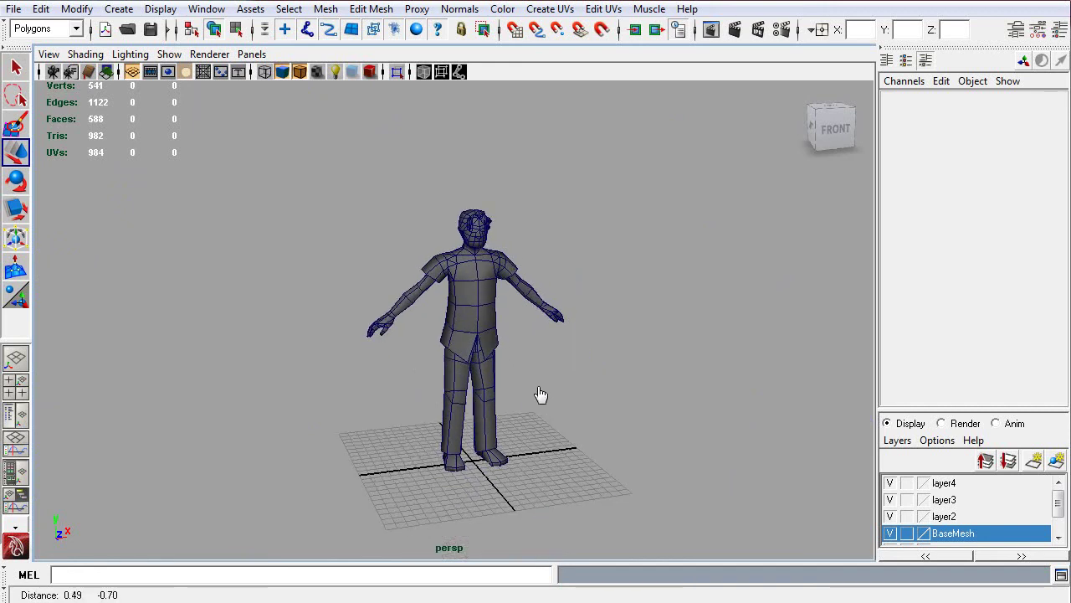
pyautogui.keyDown('alt'); pyautogui.moveTo(540, 394); pyautogui.dragTo(542, 424); pyautogui.keyUp('alt')
pyautogui.keyDown('alt'); pyautogui.moveTo(541, 424); pyautogui.dragTo(528, 426, button='right'); pyautogui.keyUp('alt')
pyautogui.keyDown('alt'); pyautogui.moveTo(528, 426); pyautogui.dragTo(352, 400); pyautogui.keyUp('alt')
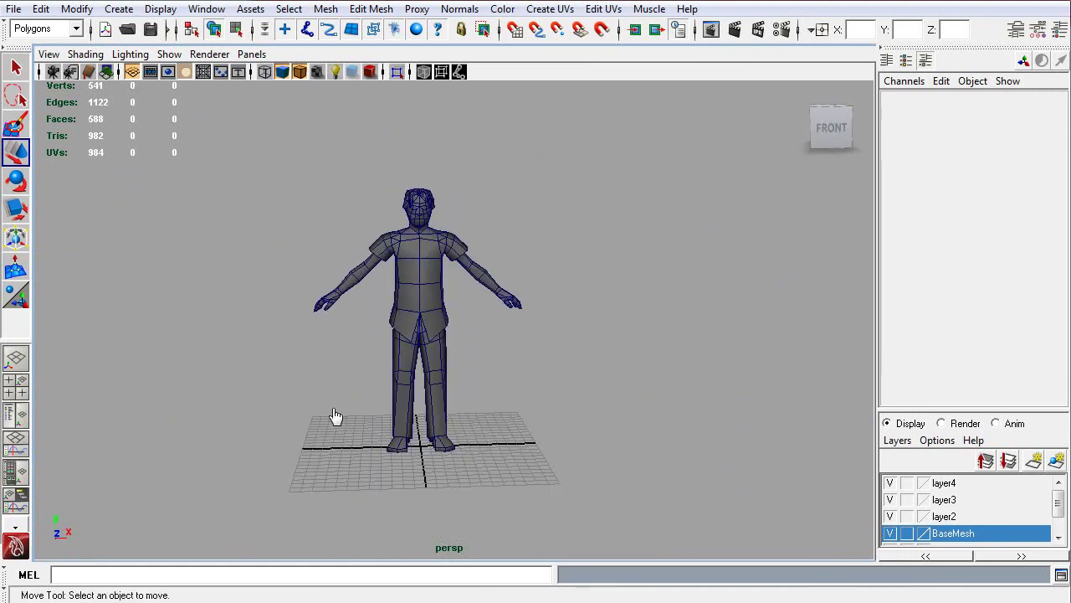
pyautogui.keyDown('alt'); pyautogui.moveTo(335, 416); pyautogui.dragTo(665, 423); pyautogui.keyUp('alt')
pyautogui.keyDown('alt'); pyautogui.moveTo(644, 430); pyautogui.dragTo(646, 421, button='right'); pyautogui.keyUp('alt')
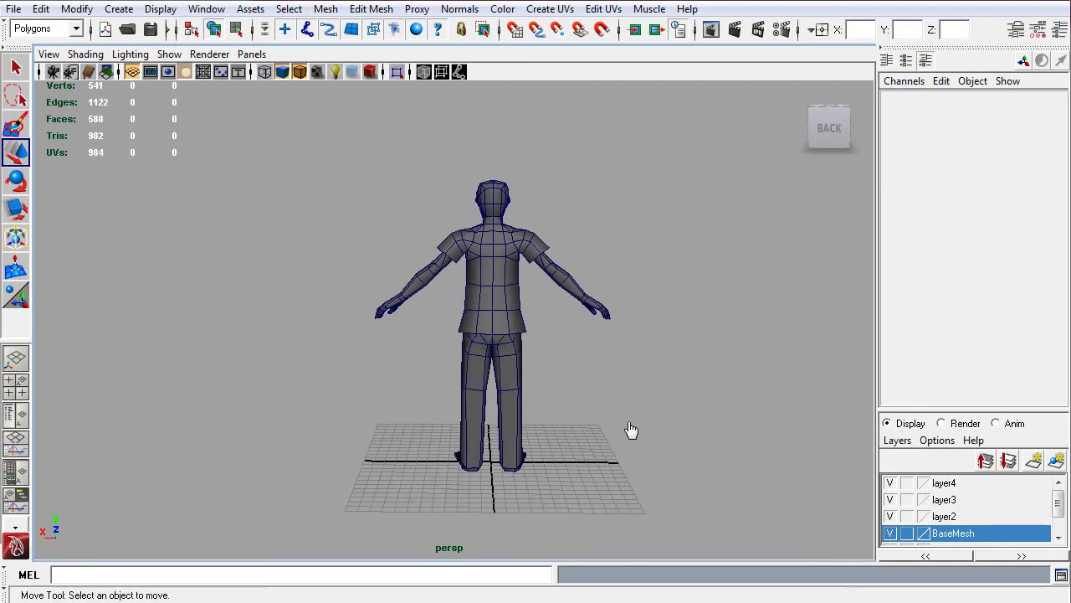
pyautogui.keyDown('alt'); pyautogui.moveTo(631, 433); pyautogui.dragTo(536, 426); pyautogui.keyUp('alt')
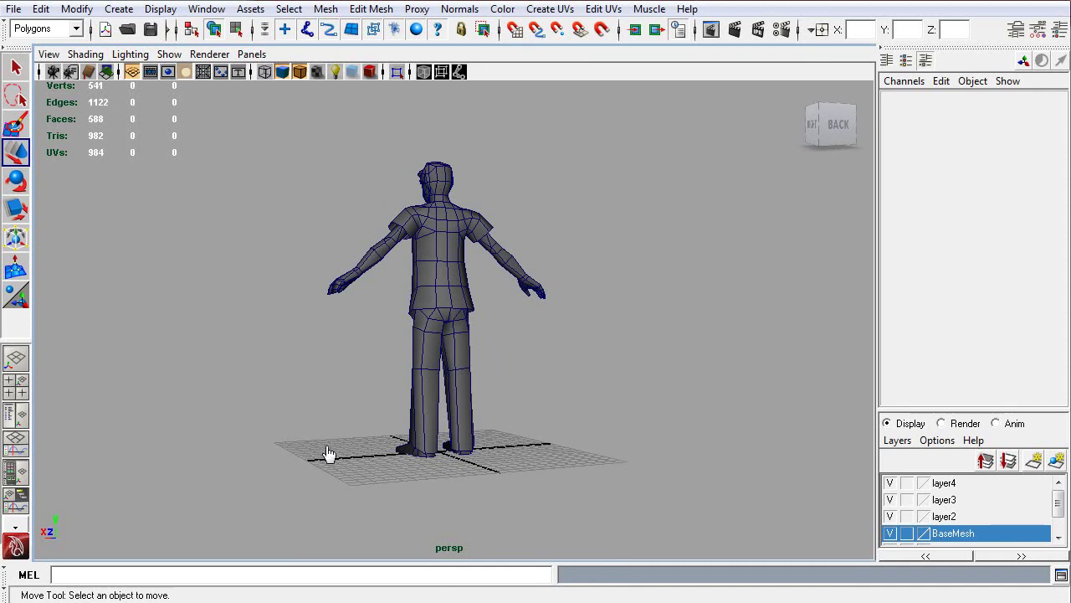
pyautogui.keyDown('alt'); pyautogui.moveTo(328, 455); pyautogui.dragTo(488, 474); pyautogui.keyUp('alt')
pyautogui.keyDown('alt'); pyautogui.moveTo(318, 449); pyautogui.dragTo(565, 450); pyautogui.keyUp('alt')
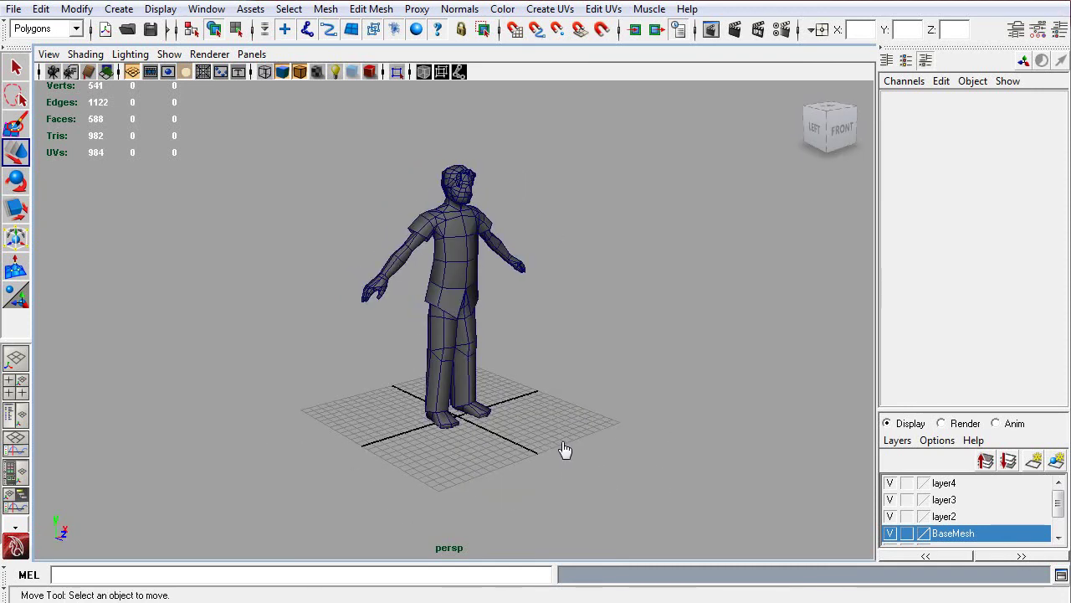